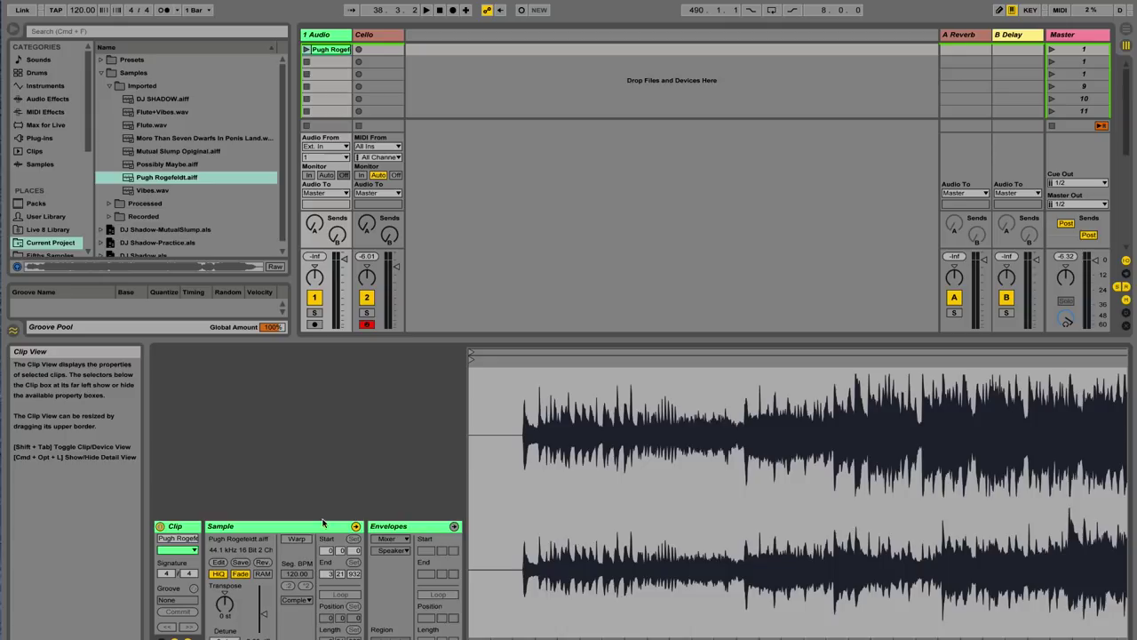
- Enable Warp for the Pugh Rogefeldt clip and set 1.1.1 and the loop start at the first transient
{"action": "left_click", "coordinate": [298, 539]}
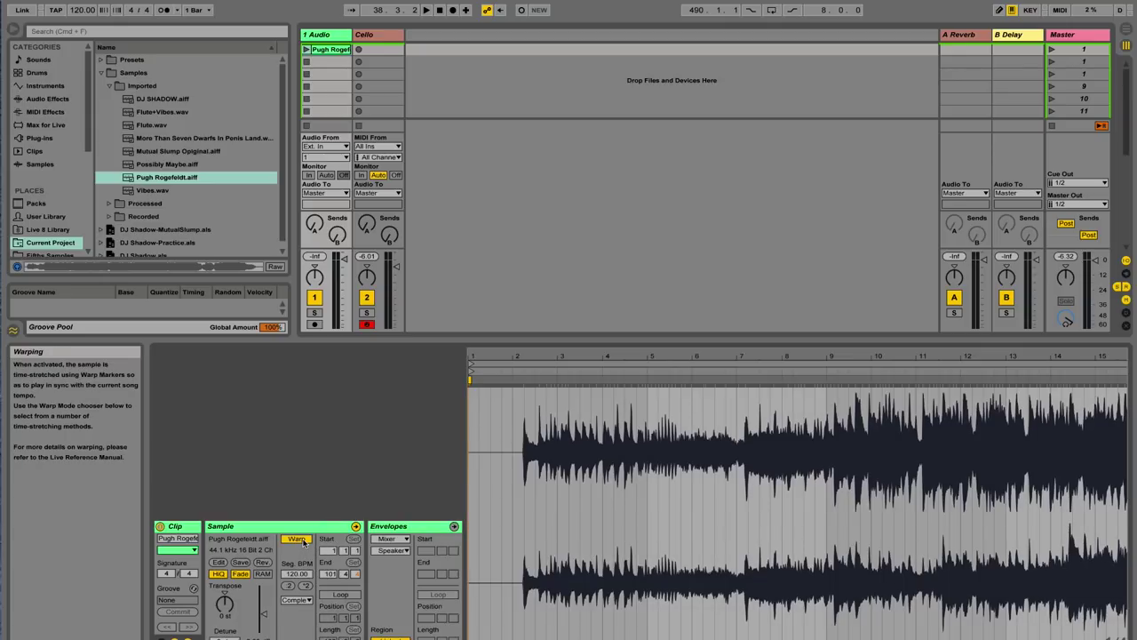
{"action": "left_click_drag", "start_coordinate": [533, 391], "coordinate": [605, 498]}
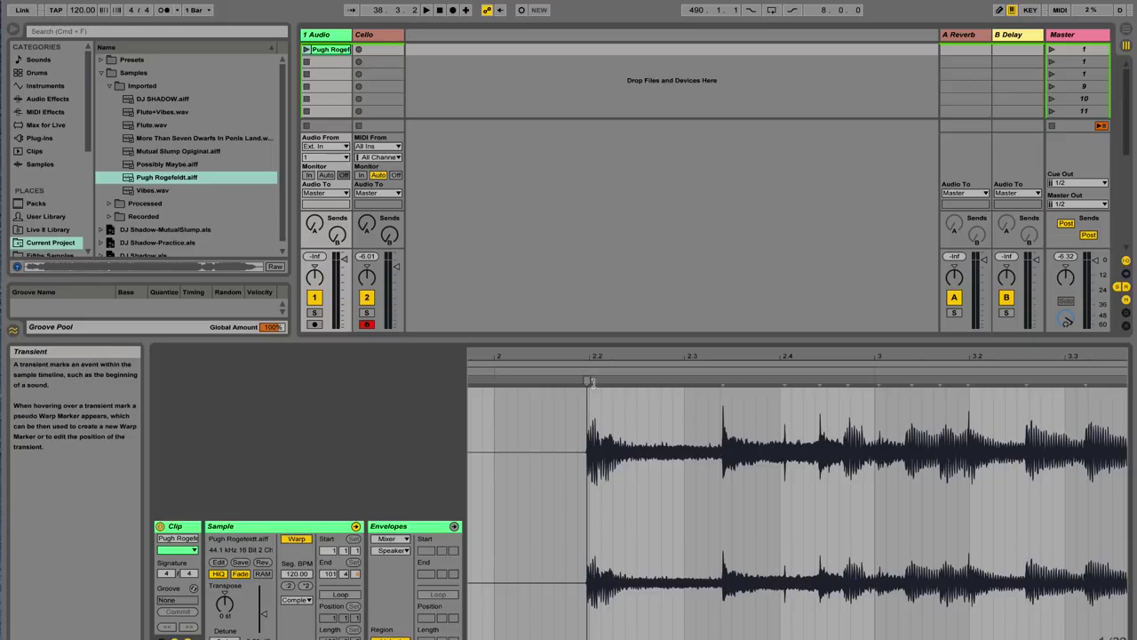
{"action": "mouse_move", "coordinate": [726, 386]}
{"action": "right_click", "coordinate": [587, 381]}
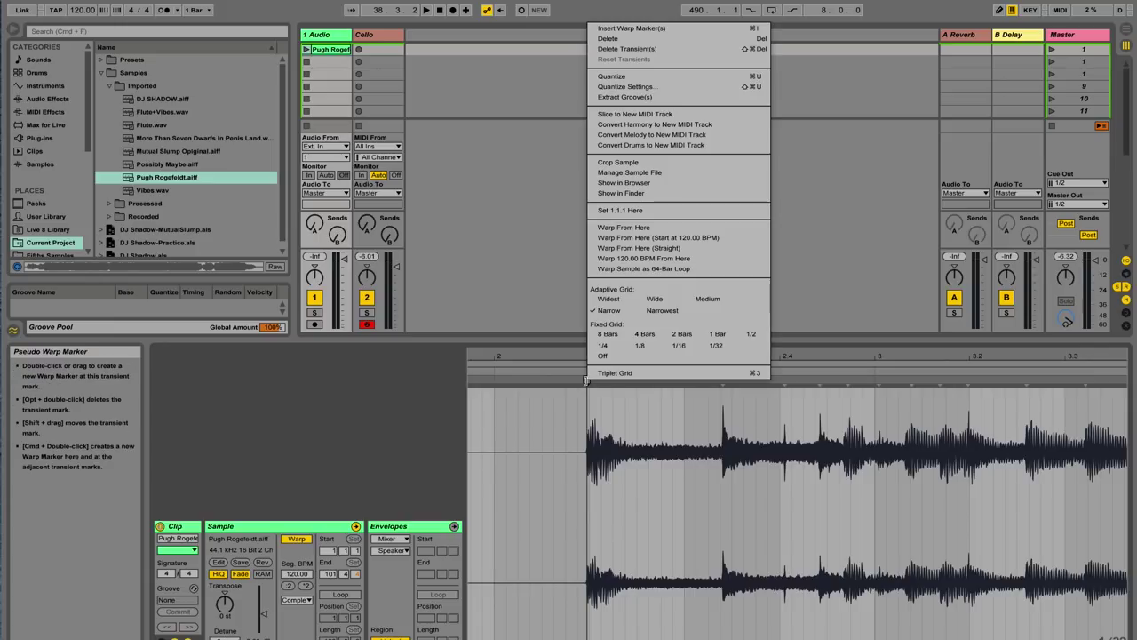
{"action": "left_click", "coordinate": [649, 210]}
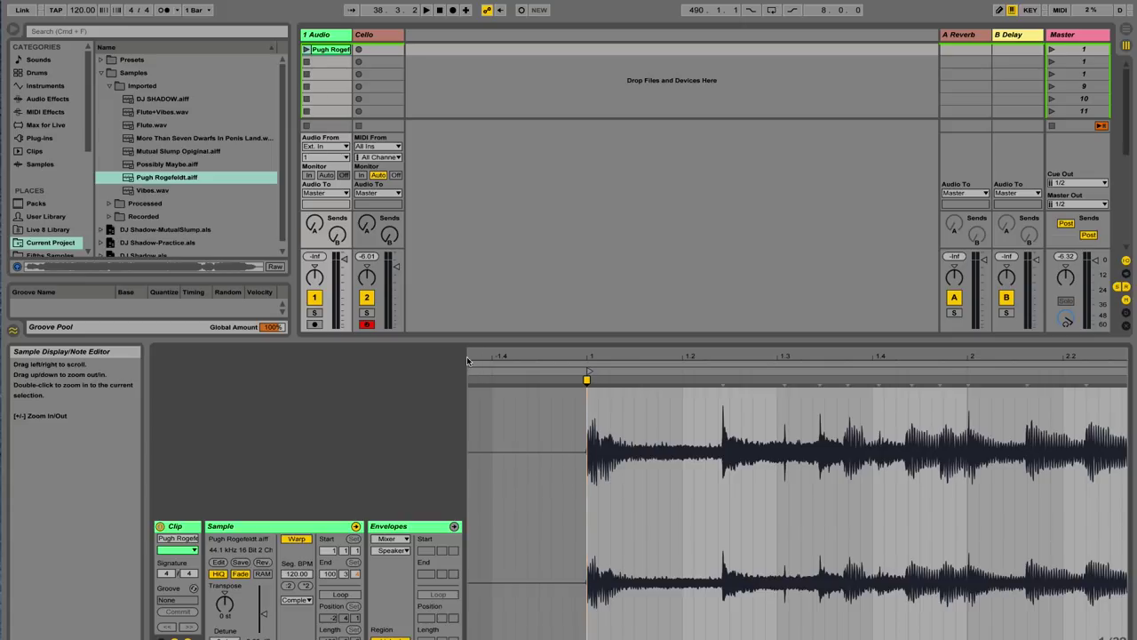
{"action": "left_click_drag", "start_coordinate": [469, 360], "coordinate": [576, 373]}
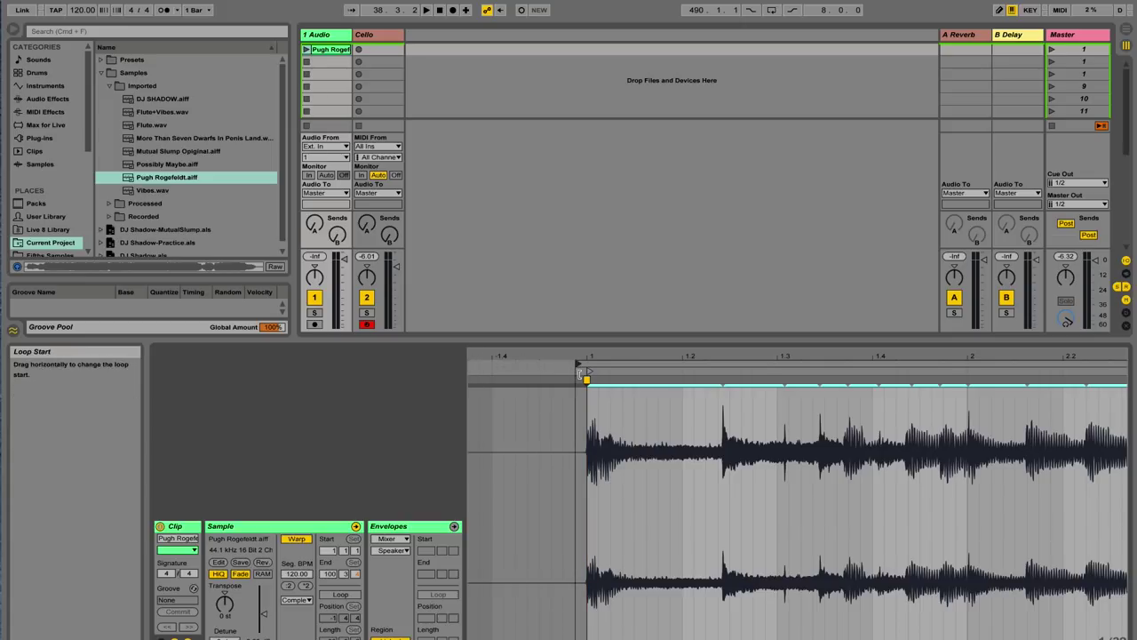
- Audition the clip and warp the transient near 3.3 onto the start of bar 3
{"action": "left_click", "coordinate": [305, 49]}
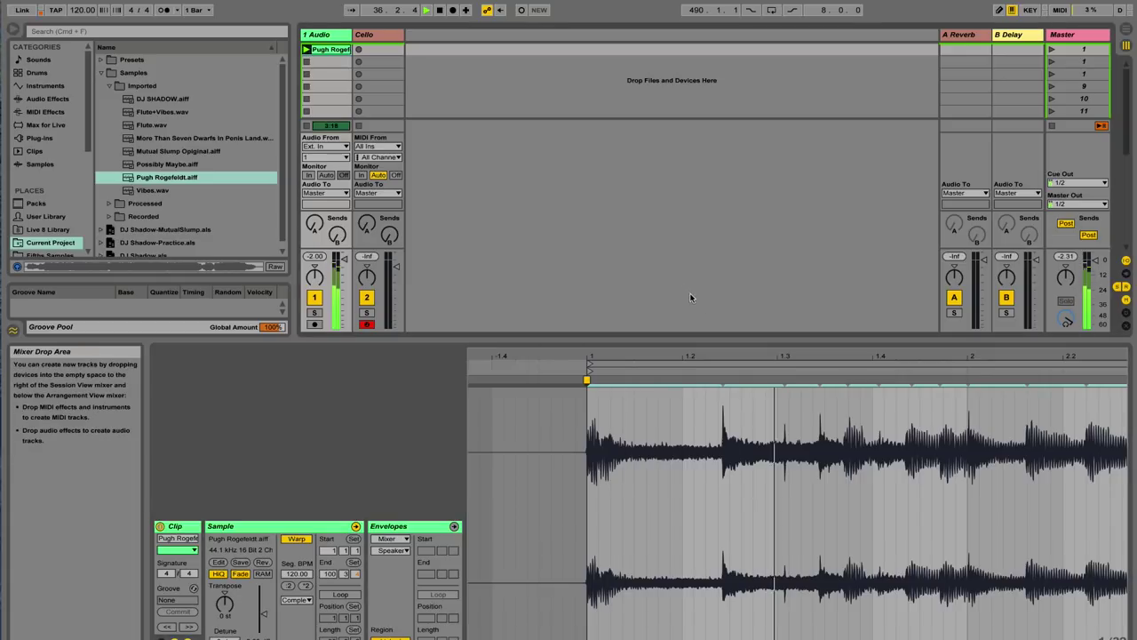
{"action": "left_click_drag", "start_coordinate": [713, 358], "coordinate": [583, 360]}
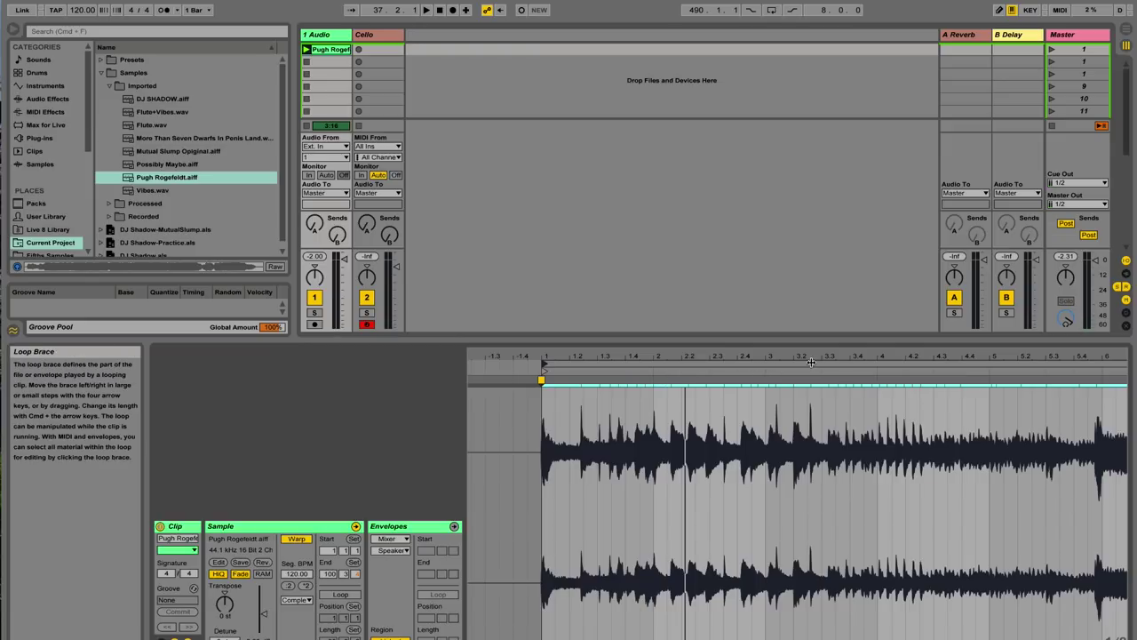
{"action": "left_click", "coordinate": [576, 356]}
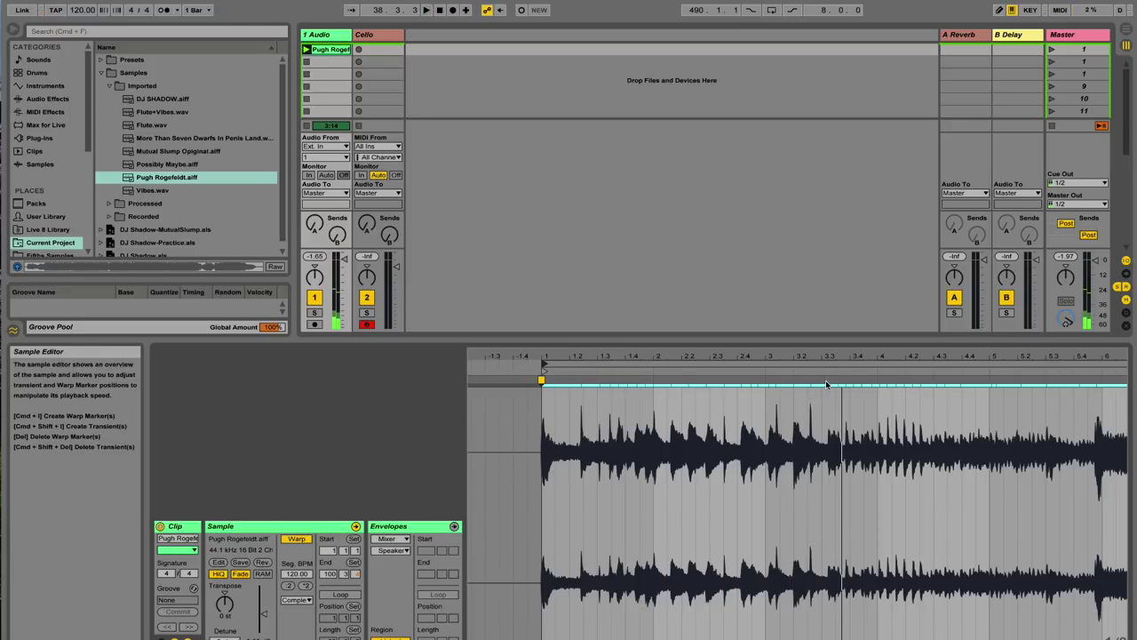
{"action": "left_click_drag", "start_coordinate": [828, 380], "coordinate": [767, 381]}
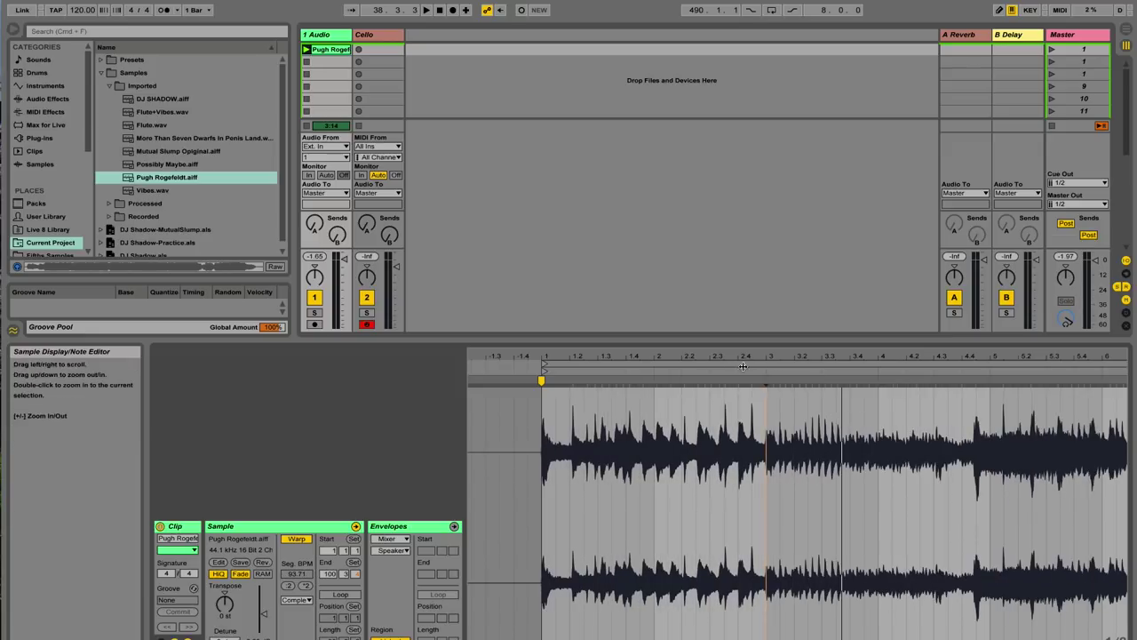
- Play back the warped section and duplicate the clip into the slot below, keeping the original clip open
{"action": "key", "text": "space"}
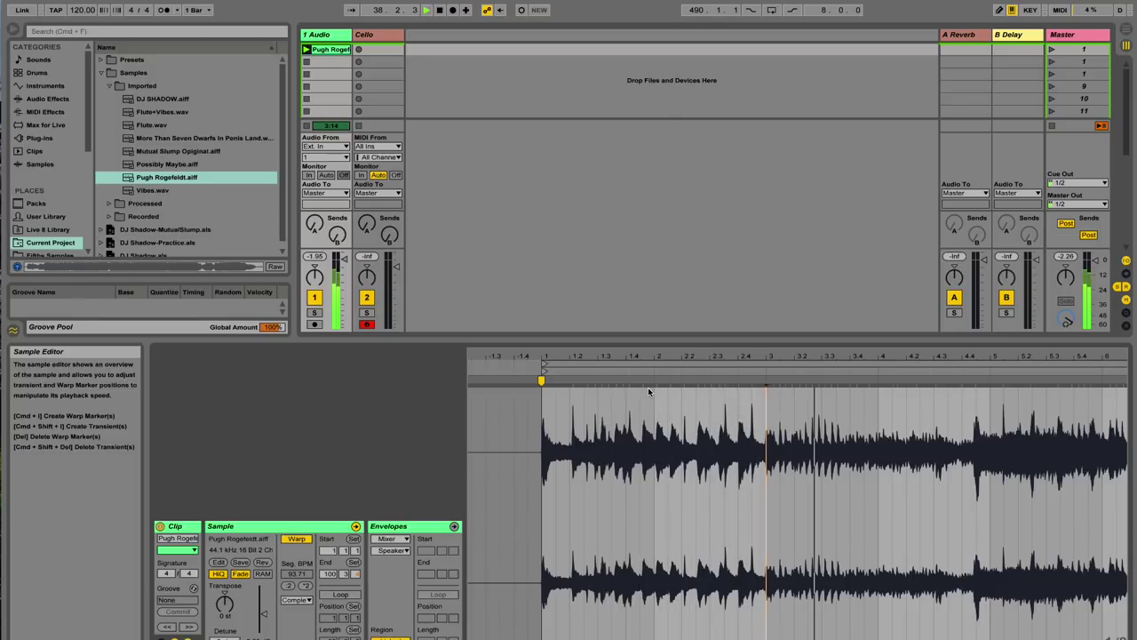
{"action": "key", "text": "space"}
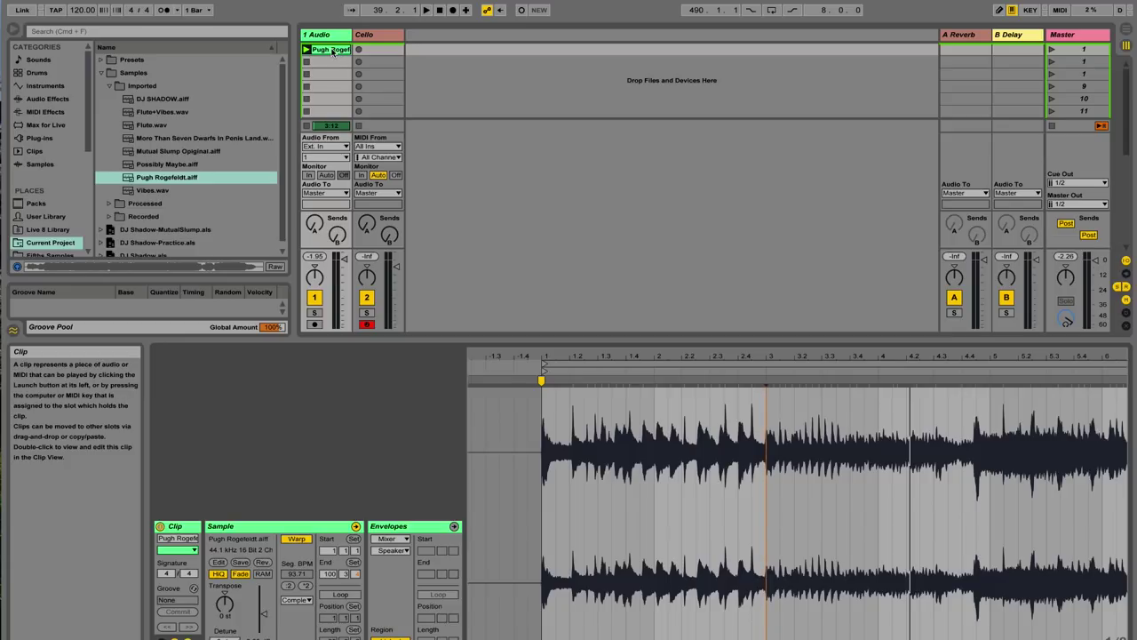
{"action": "key", "text": "ctrl+d"}
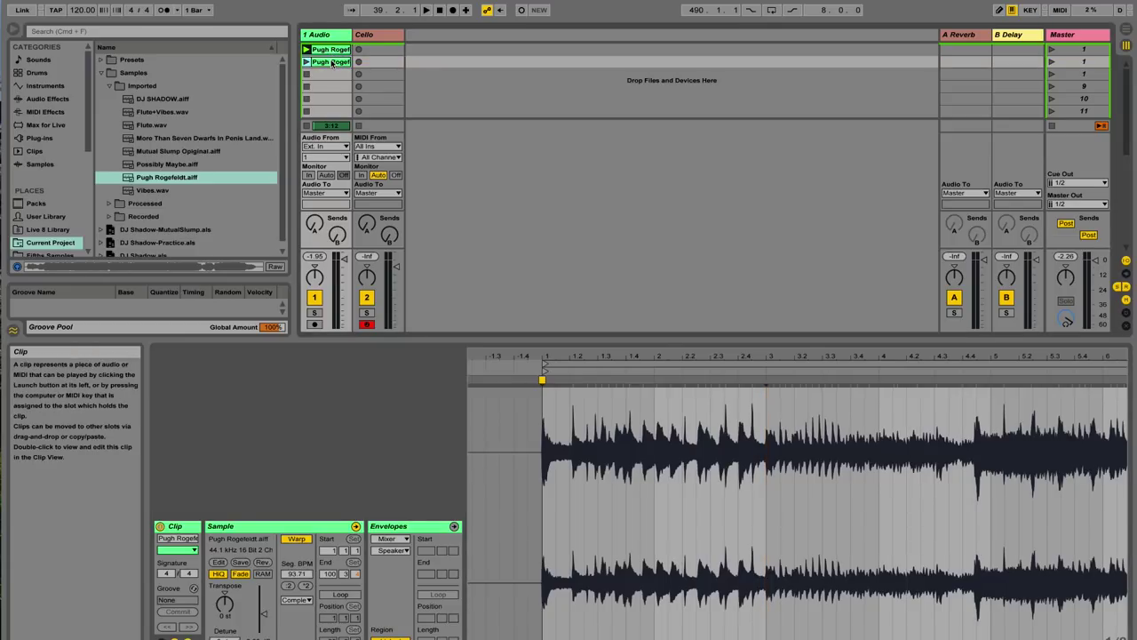
{"action": "left_click", "coordinate": [330, 51]}
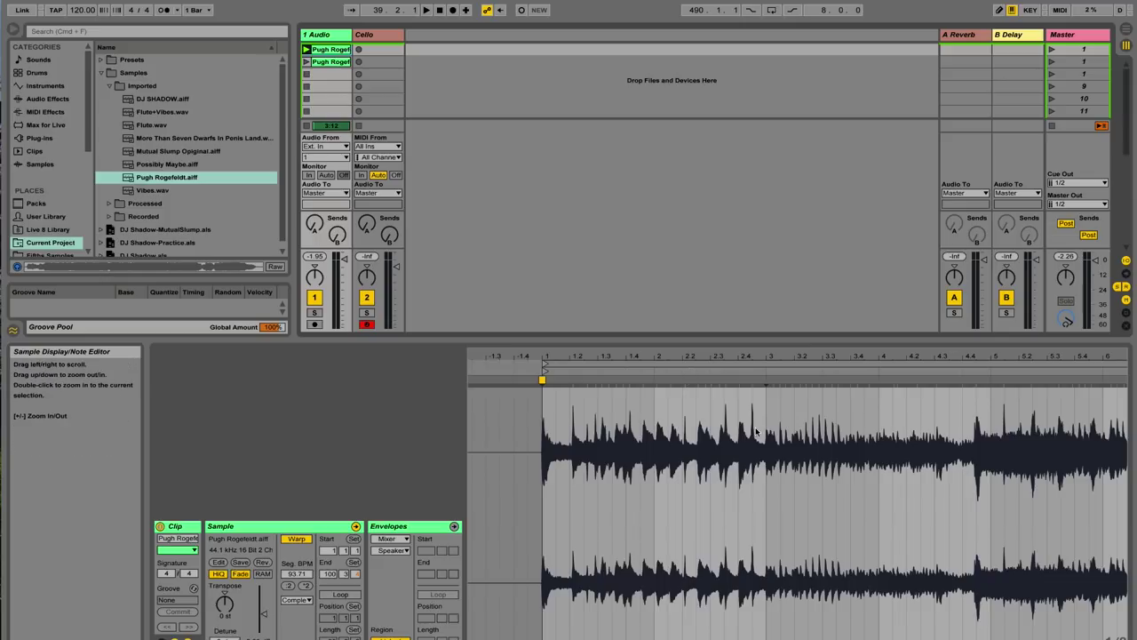
- Audition the first clip and set 1.1.1 and its loop start at the loud transient just before bar 5
{"action": "key", "text": "space"}
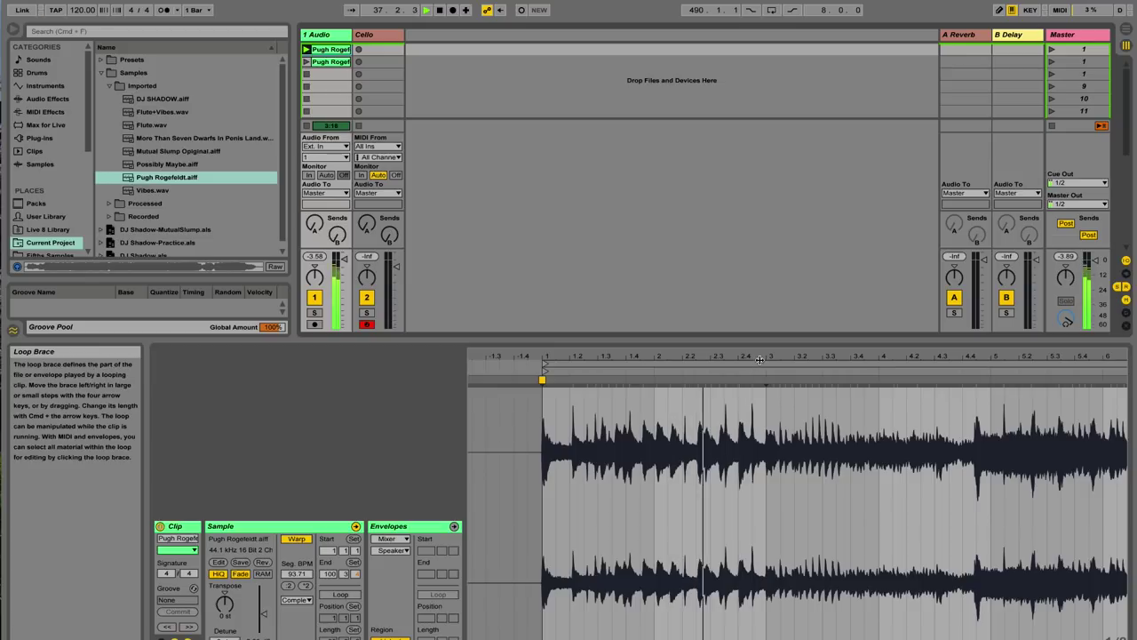
{"action": "left_click_drag", "start_coordinate": [762, 359], "coordinate": [675, 366]}
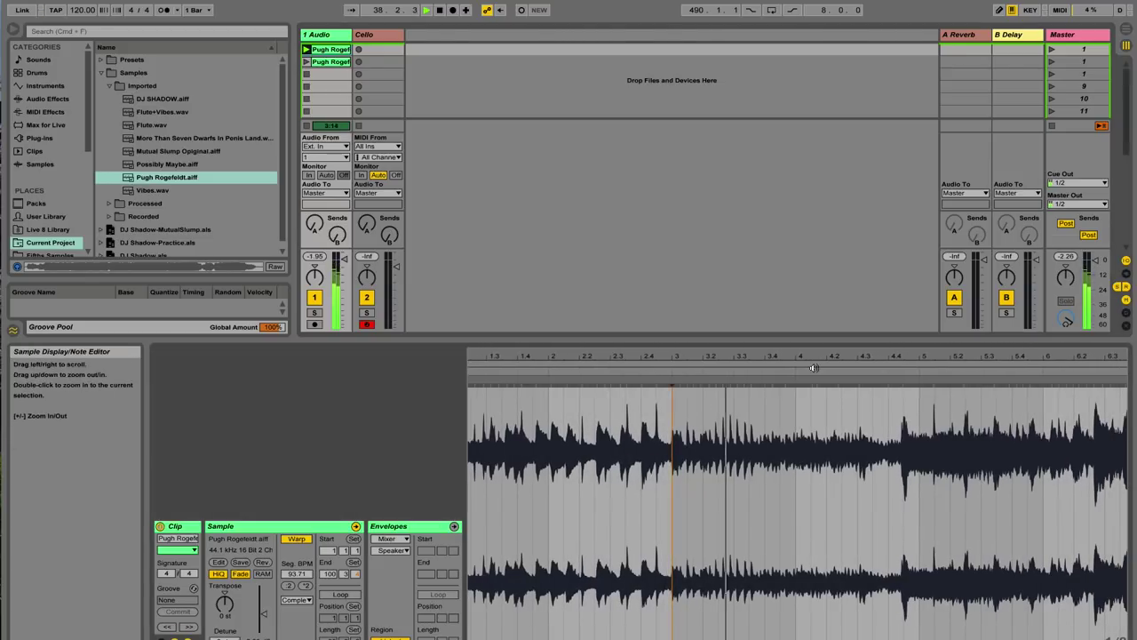
{"action": "left_click_drag", "start_coordinate": [861, 353], "coordinate": [840, 368]}
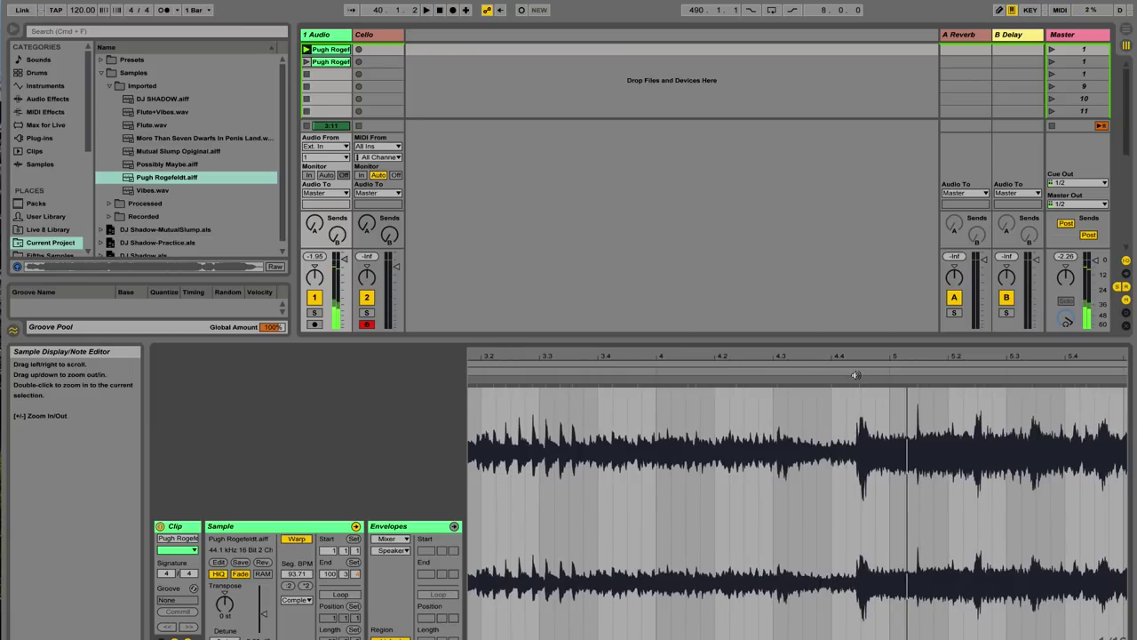
{"action": "right_click", "coordinate": [859, 379]}
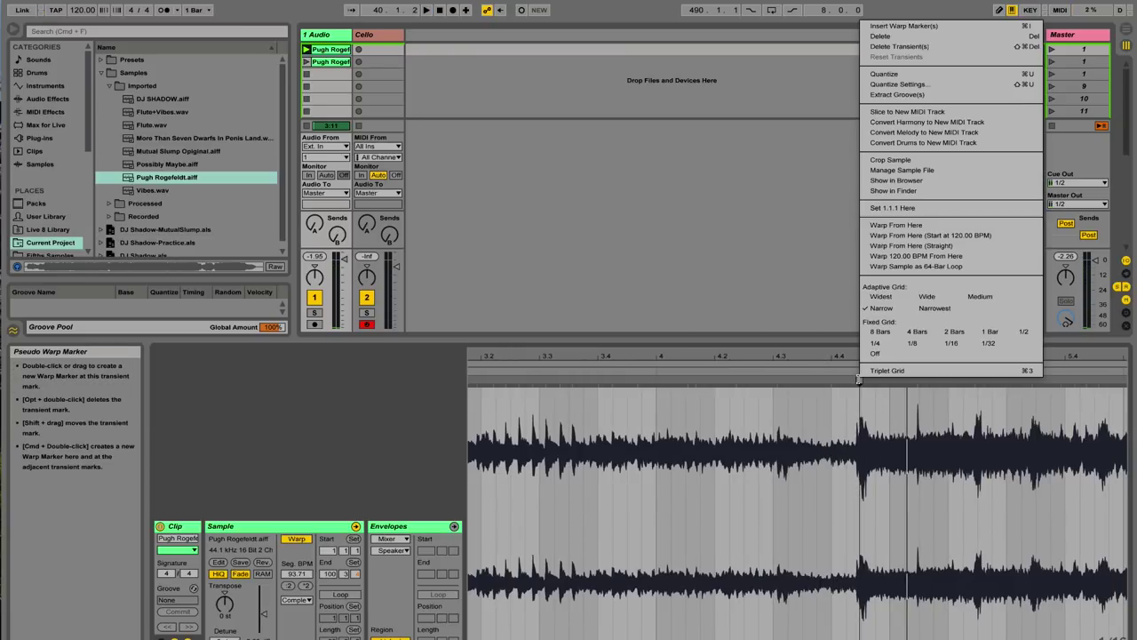
{"action": "left_click", "coordinate": [893, 207]}
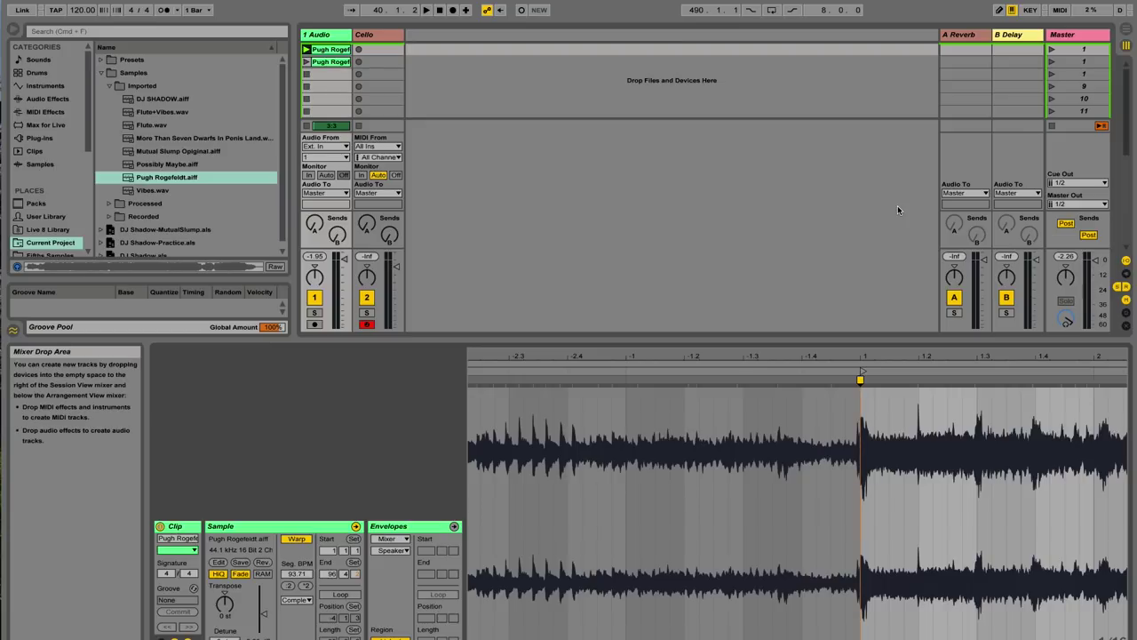
{"action": "left_click_drag", "start_coordinate": [471, 364], "coordinate": [855, 392]}
- Listen to the new section and warp the transient just before bar 3 onto the start of bar 3
{"action": "key", "text": "space"}
{"action": "left_click_drag", "start_coordinate": [903, 359], "coordinate": [521, 330]}
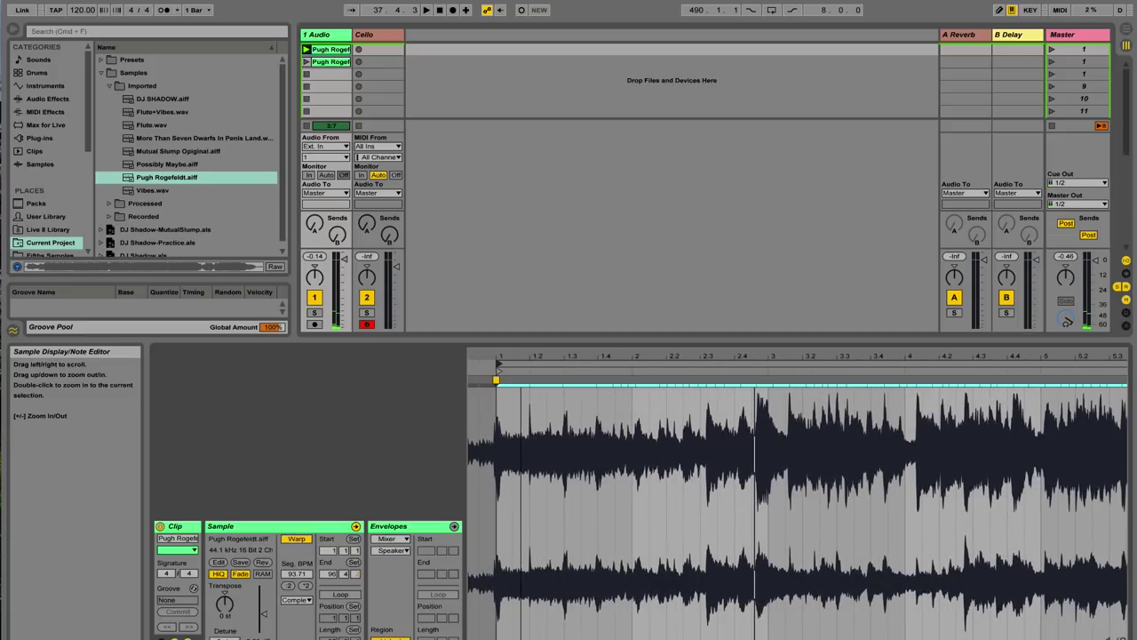
{"action": "key", "text": "space"}
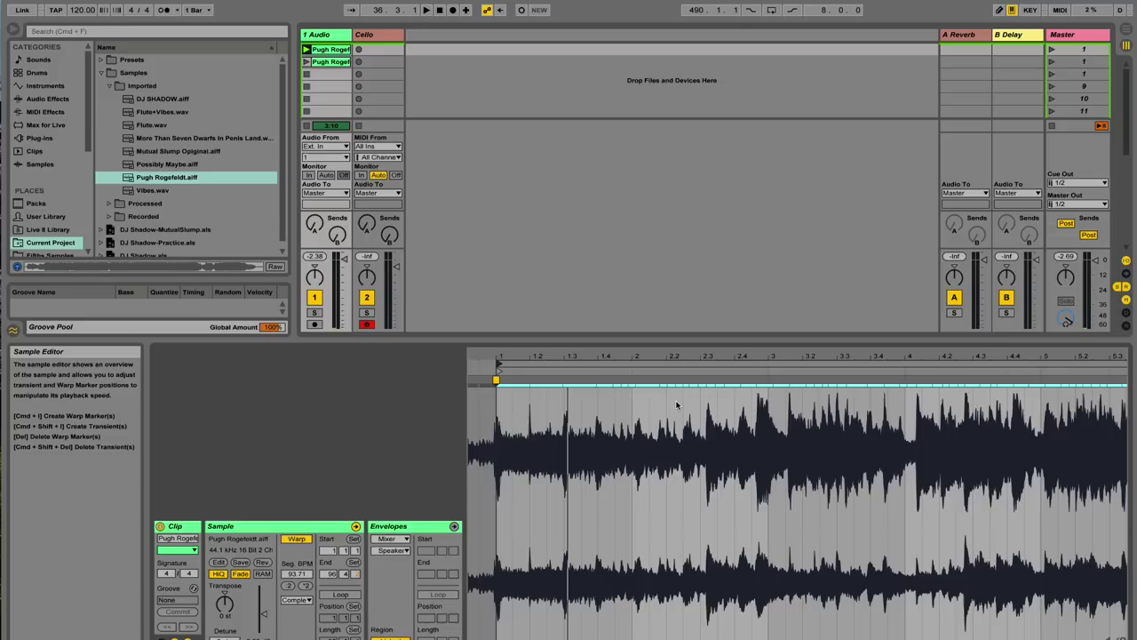
{"action": "key", "text": "space"}
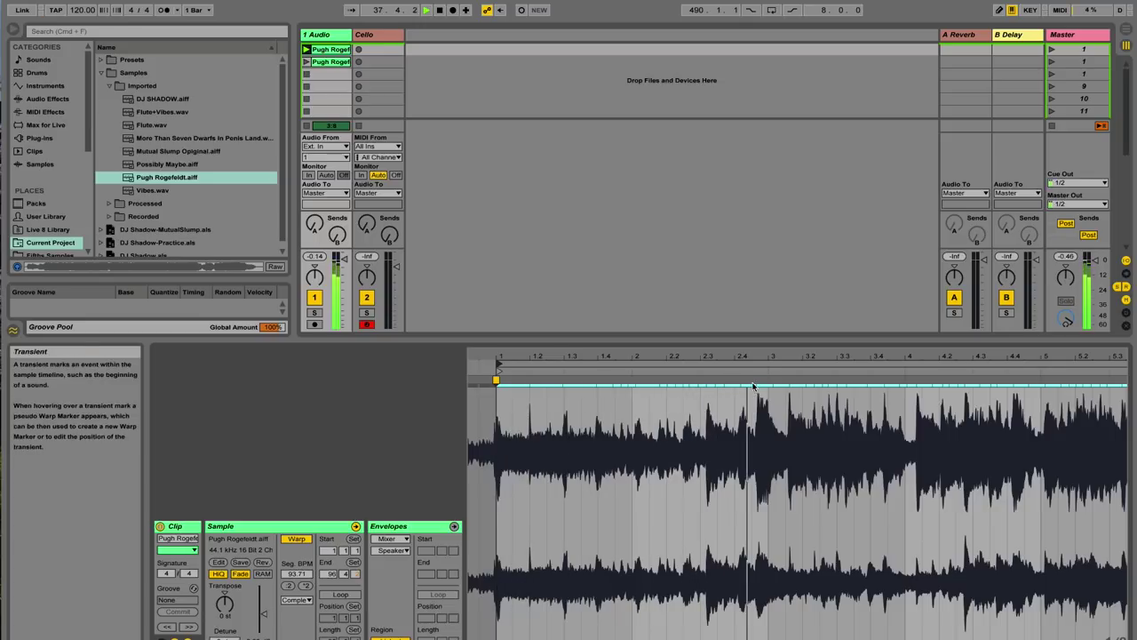
{"action": "key", "text": "space"}
{"action": "left_click_drag", "start_coordinate": [755, 380], "coordinate": [769, 382]}
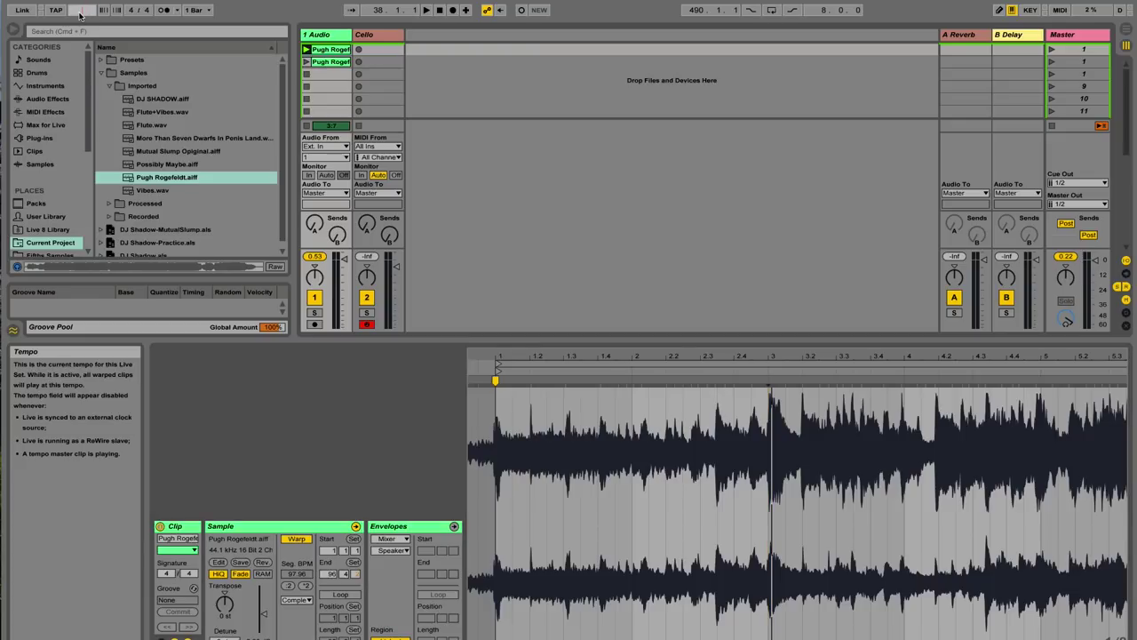
- Set the song tempo to 98 BPM and shorten the first clip by setting its end marker and loop end to bar 3
{"action": "key", "text": "space"}
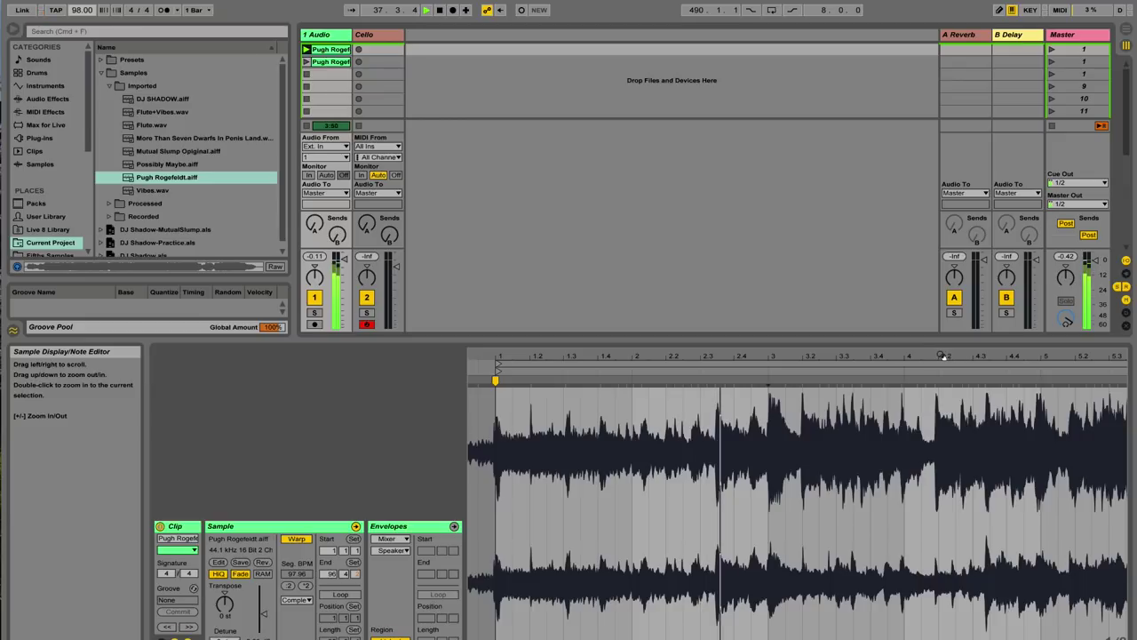
{"action": "left_click_drag", "start_coordinate": [892, 352], "coordinate": [892, 267]}
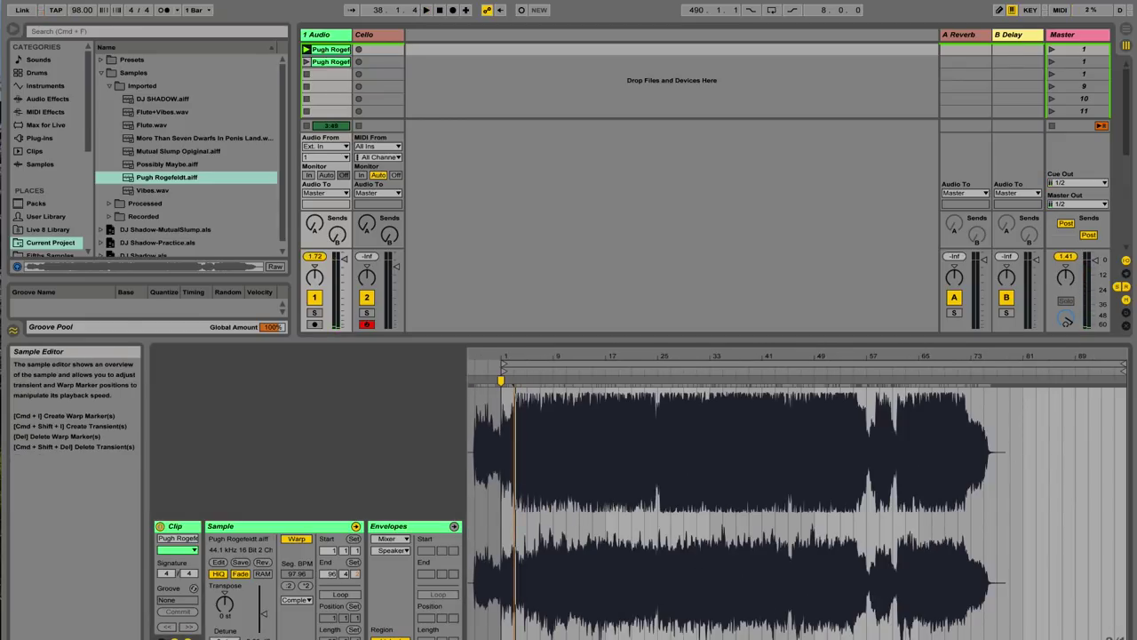
{"action": "mouse_move", "coordinate": [1121, 372]}
{"action": "left_mouse_down"}
{"action": "mouse_move", "coordinate": [657, 378]}
{"action": "mouse_move", "coordinate": [538, 391]}
{"action": "mouse_move", "coordinate": [508, 413]}
{"action": "left_mouse_up"}
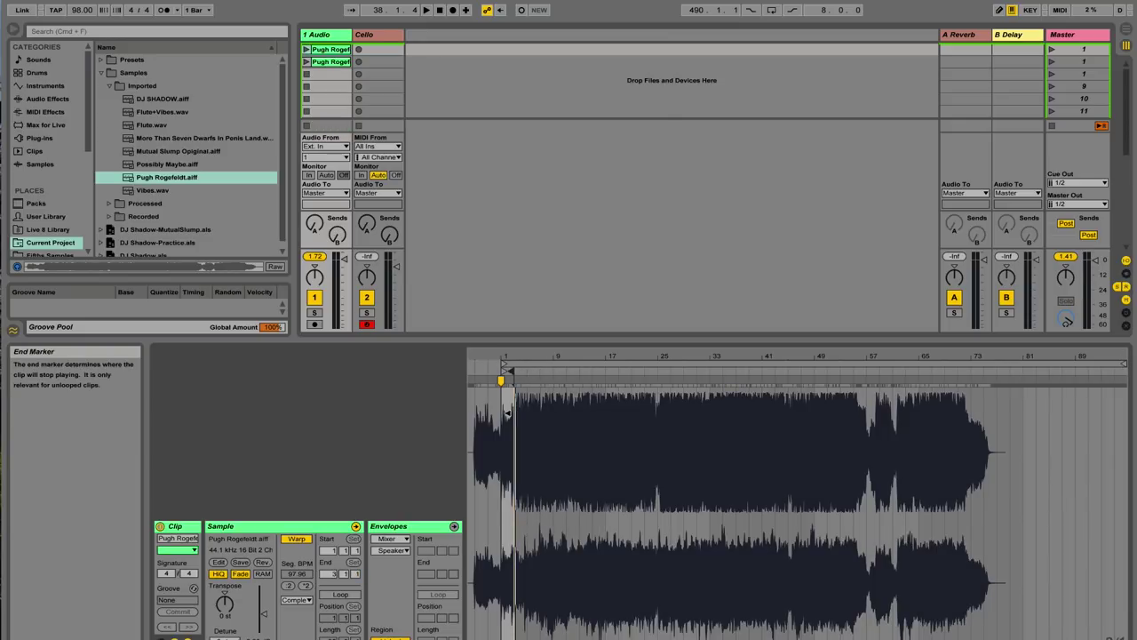
{"action": "left_click_drag", "start_coordinate": [509, 358], "coordinate": [509, 475]}
{"action": "key", "text": "space"}
{"action": "left_click", "coordinate": [313, 49]}
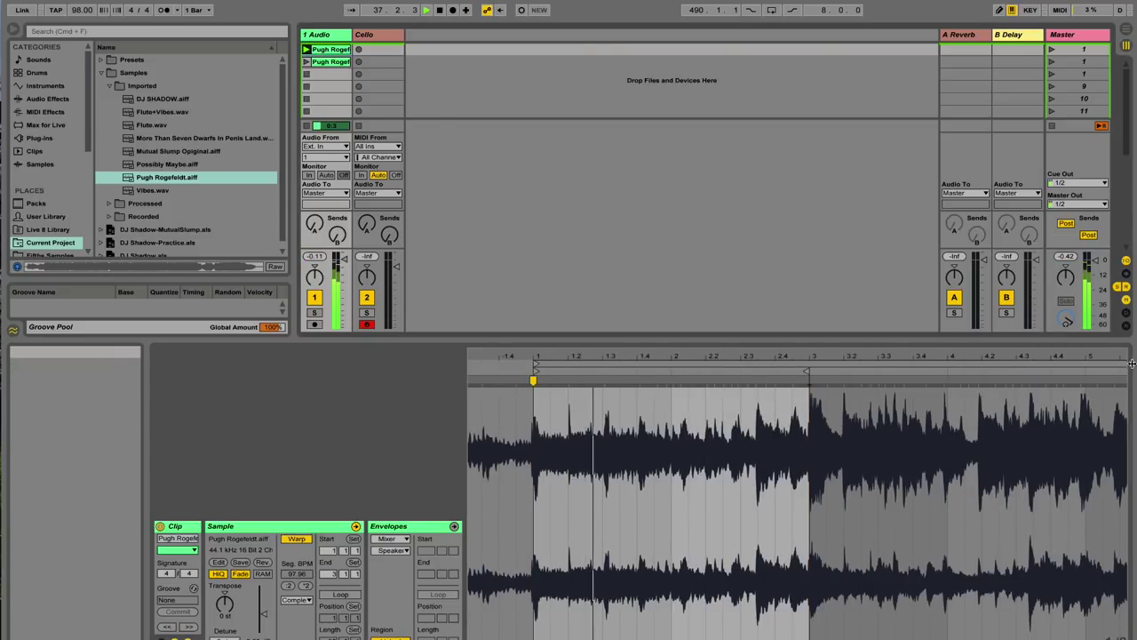
{"action": "left_click", "coordinate": [807, 363]}
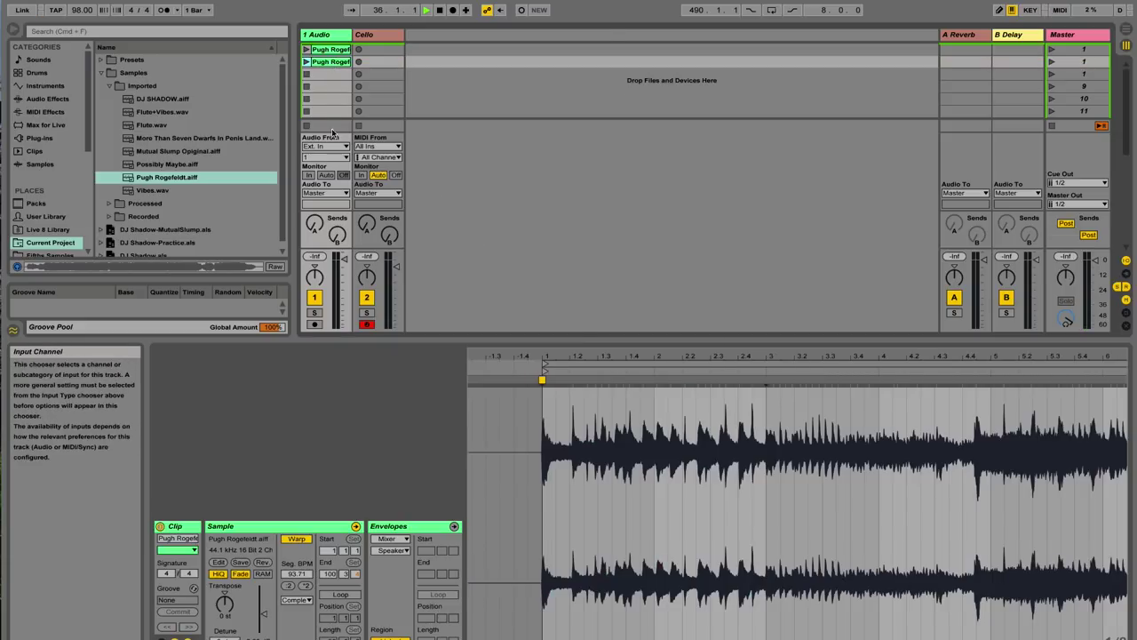
- Audition the duplicate clip, turn on the metronome, and set the clip's end marker and loop end to bar 3
{"action": "left_click", "coordinate": [306, 63]}
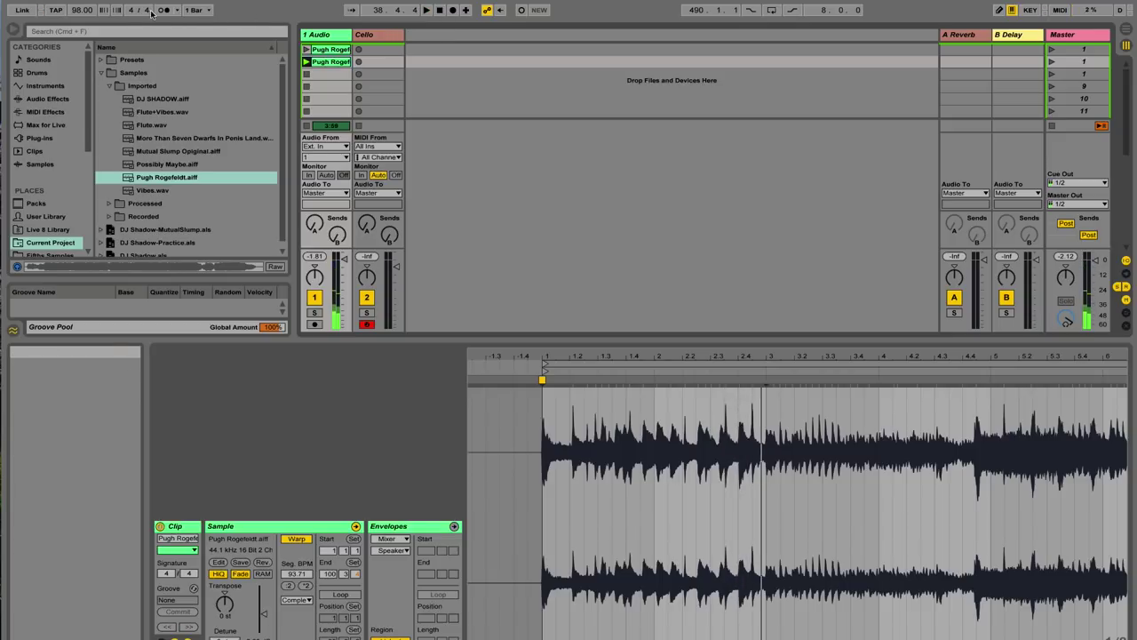
{"action": "key", "text": "space"}
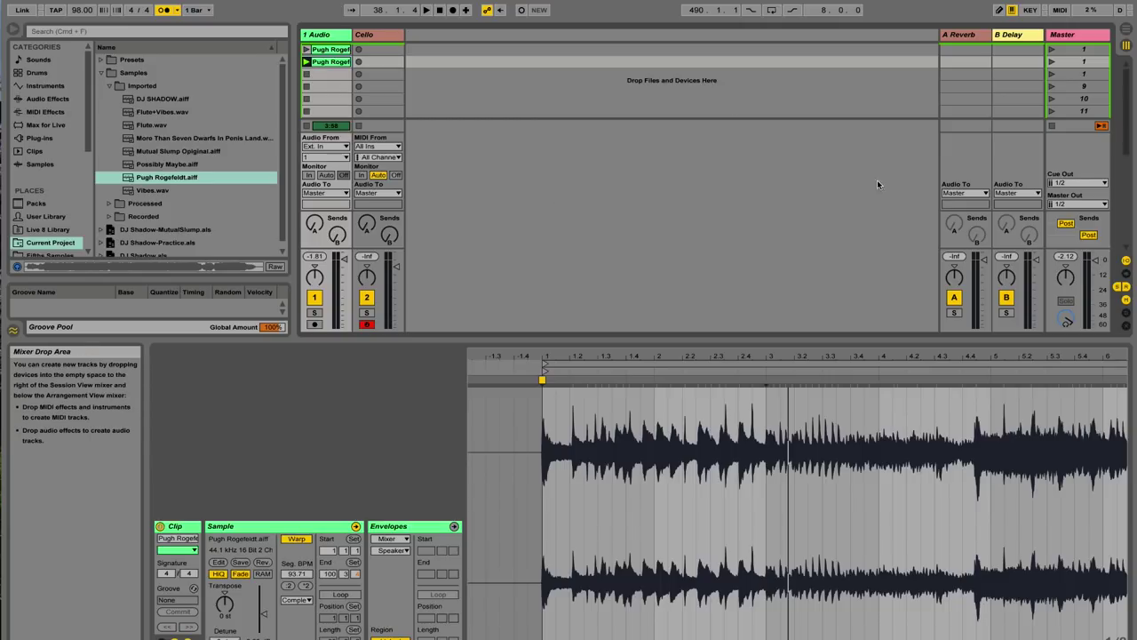
{"action": "left_click_drag", "start_coordinate": [742, 357], "coordinate": [743, 343]}
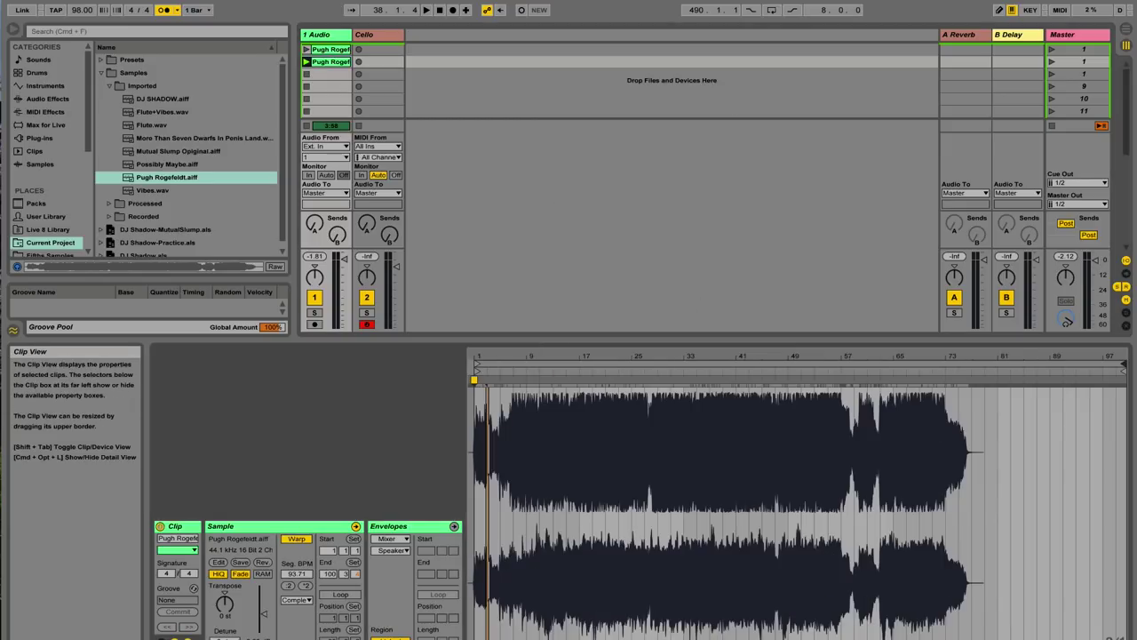
{"action": "mouse_move", "coordinate": [1120, 369]}
{"action": "left_mouse_down"}
{"action": "mouse_move", "coordinate": [480, 372]}
{"action": "mouse_move", "coordinate": [563, 382]}
{"action": "mouse_move", "coordinate": [653, 418]}
{"action": "left_mouse_up"}
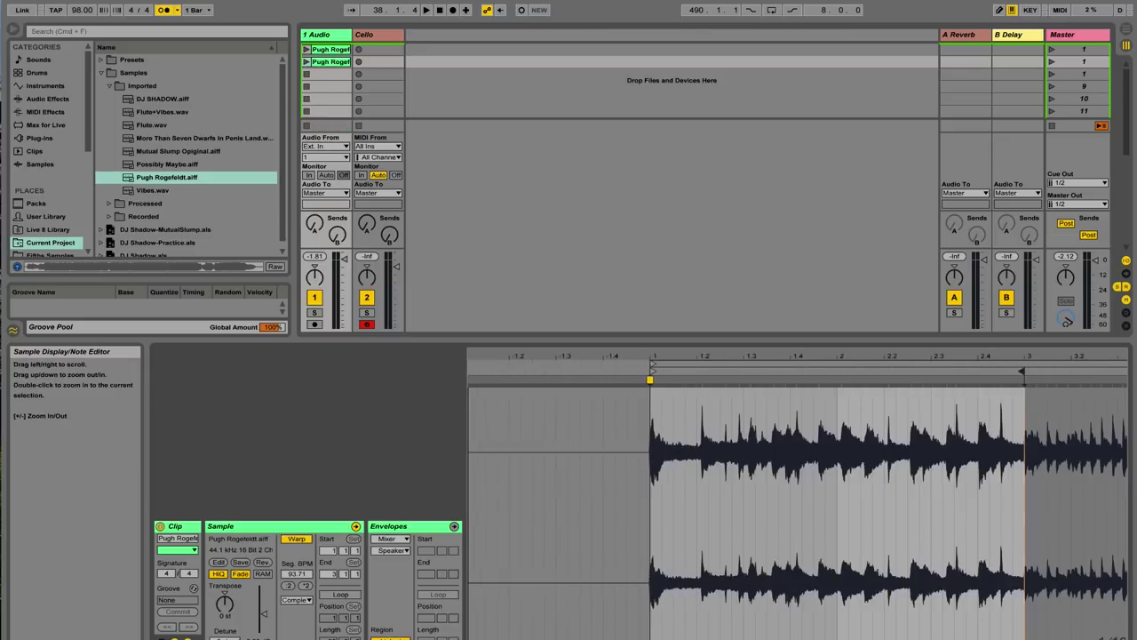
{"action": "left_click", "coordinate": [1026, 362]}
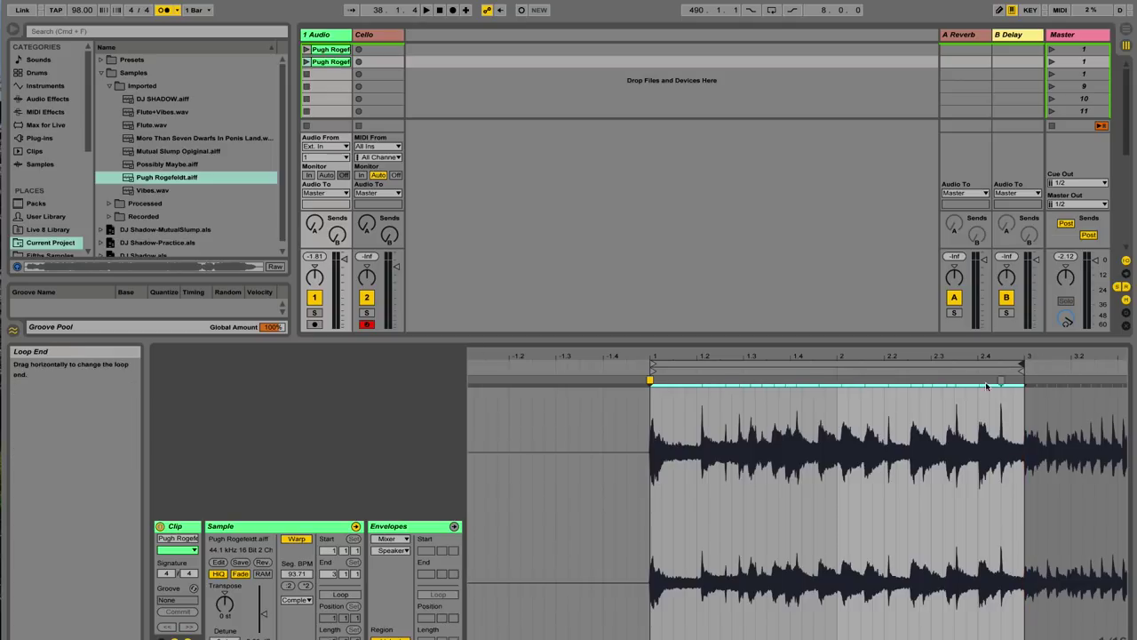
- Play the duplicate clip's two-bar loop, turn off the metronome, and crop the sample to the loop
{"action": "key", "text": "space"}
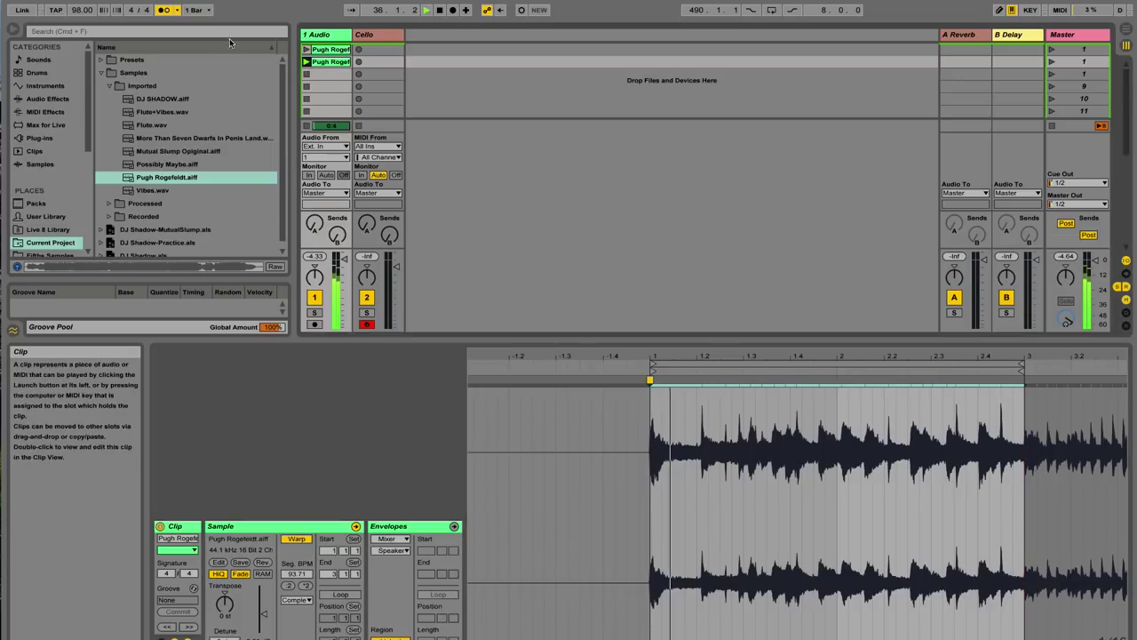
{"action": "right_click", "coordinate": [782, 417]}
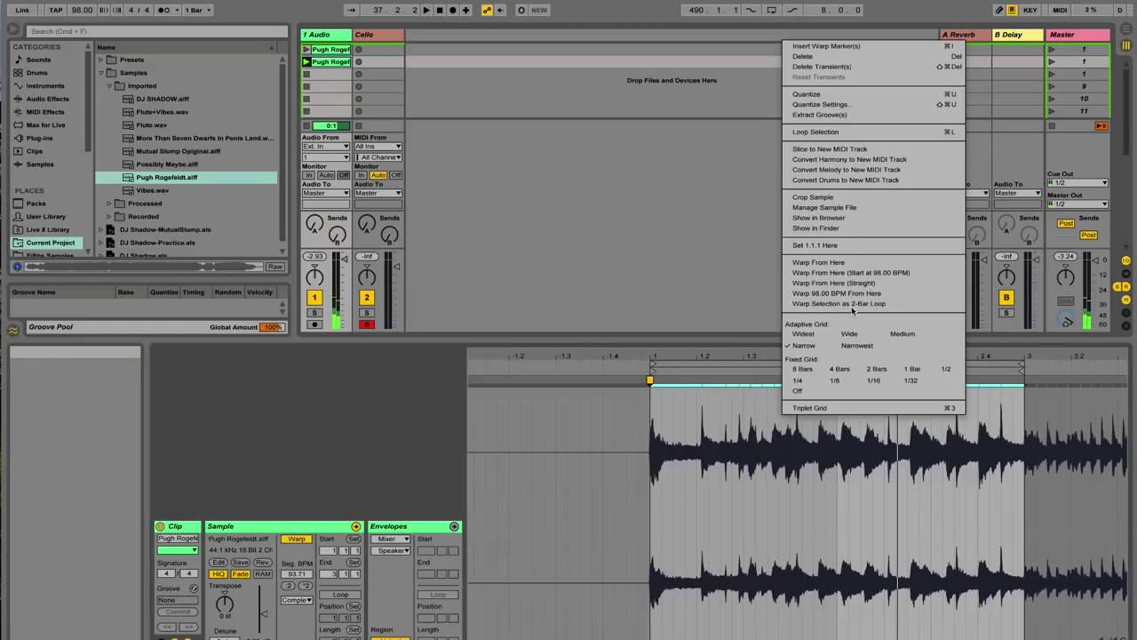
{"action": "left_click", "coordinate": [840, 198]}
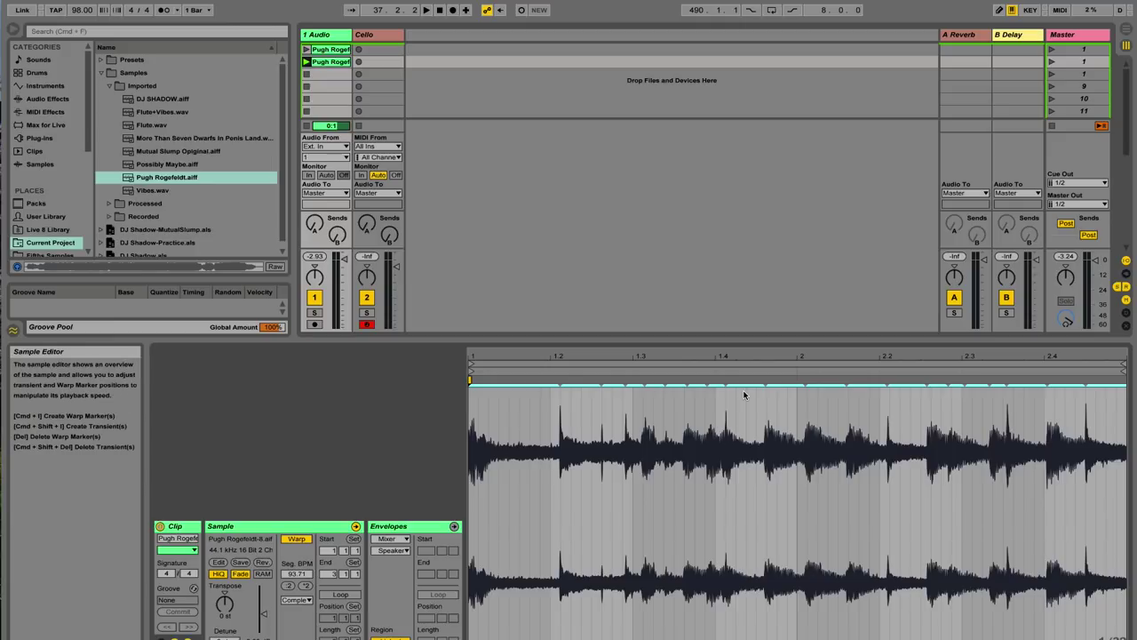
- Play the cropped clip and slice it to a new MIDI track, one slice per transient, with the Built-in preset and warped timing off
{"action": "key", "text": "space"}
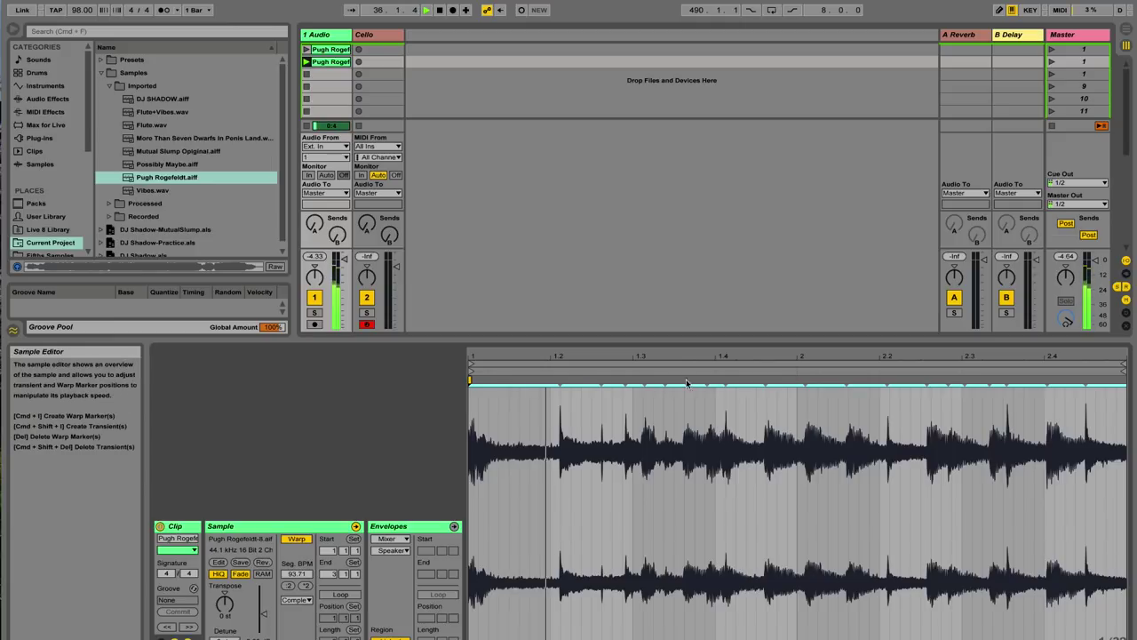
{"action": "right_click", "coordinate": [330, 67]}
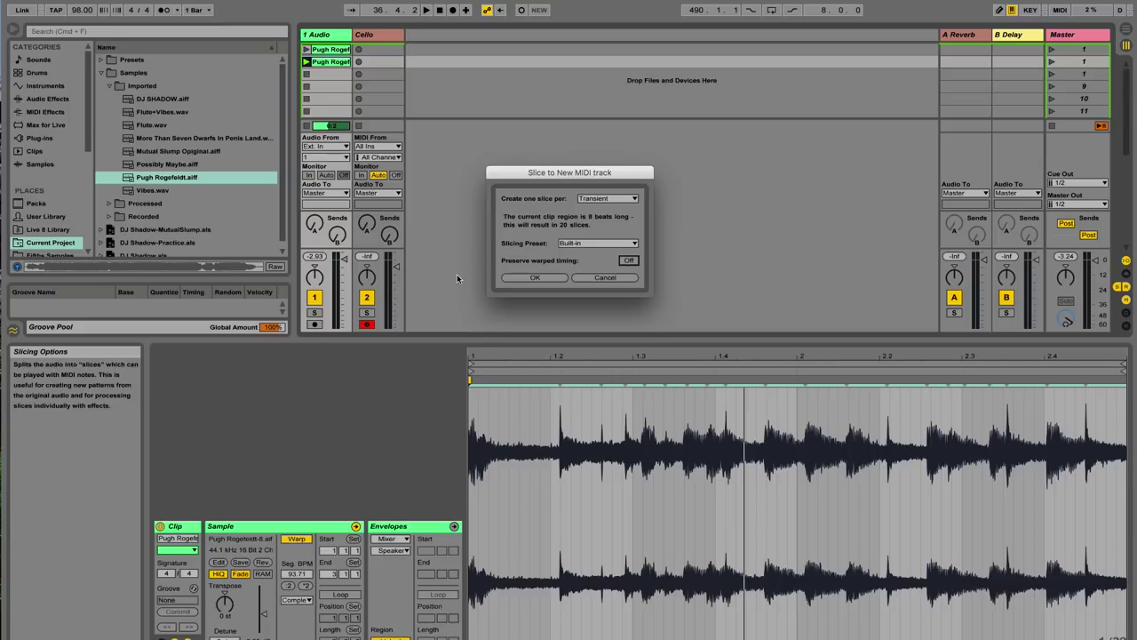
{"action": "left_click", "coordinate": [507, 278]}
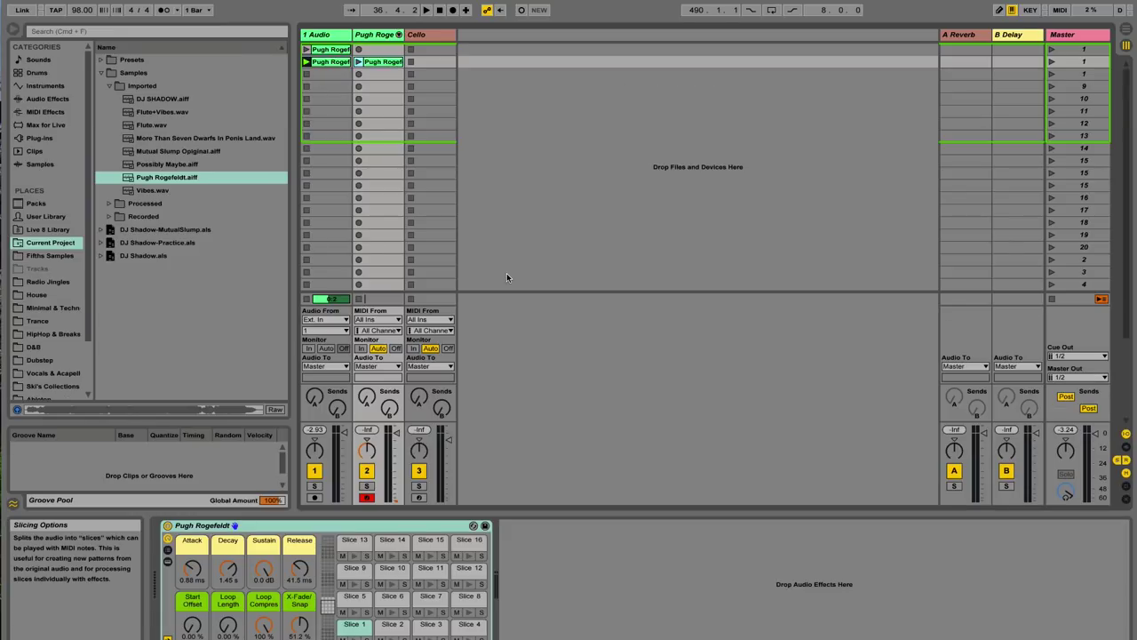
- Inspect the sliced clip's MIDI notes and the new track's slice rack, and launch the MIDI clip
{"action": "left_click", "coordinate": [330, 63]}
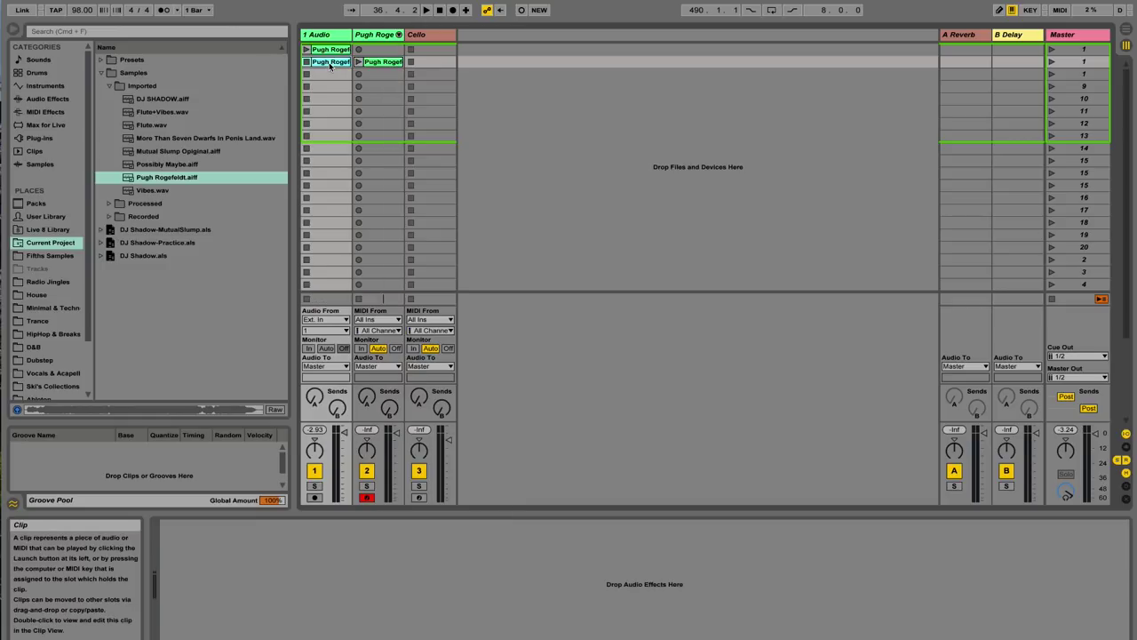
{"action": "double_click", "coordinate": [384, 62]}
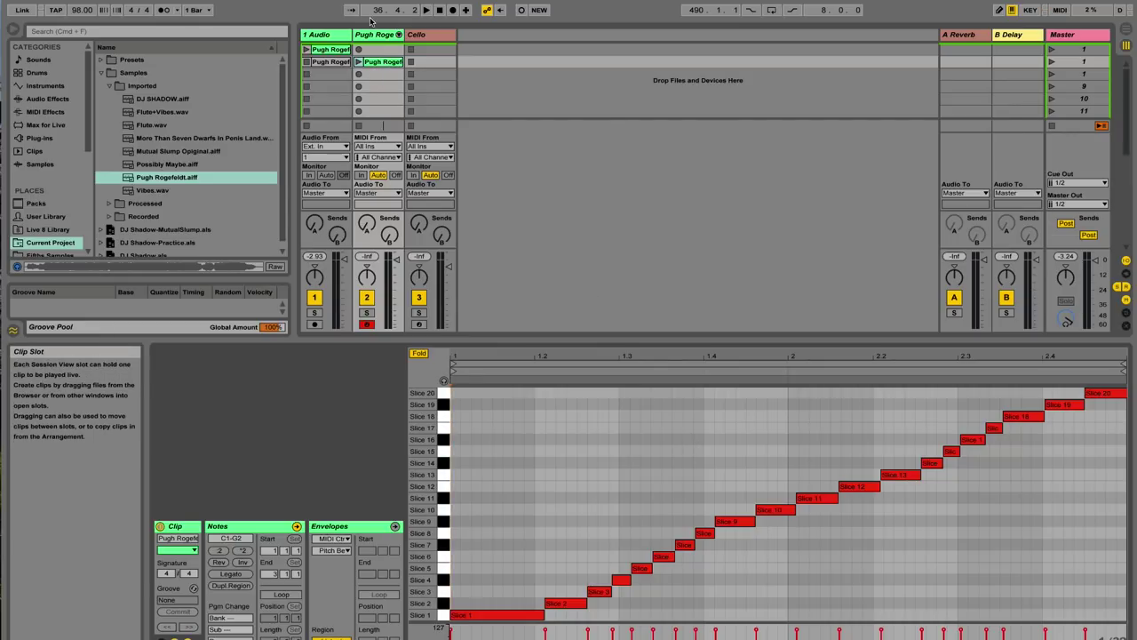
{"action": "left_click", "coordinate": [369, 37]}
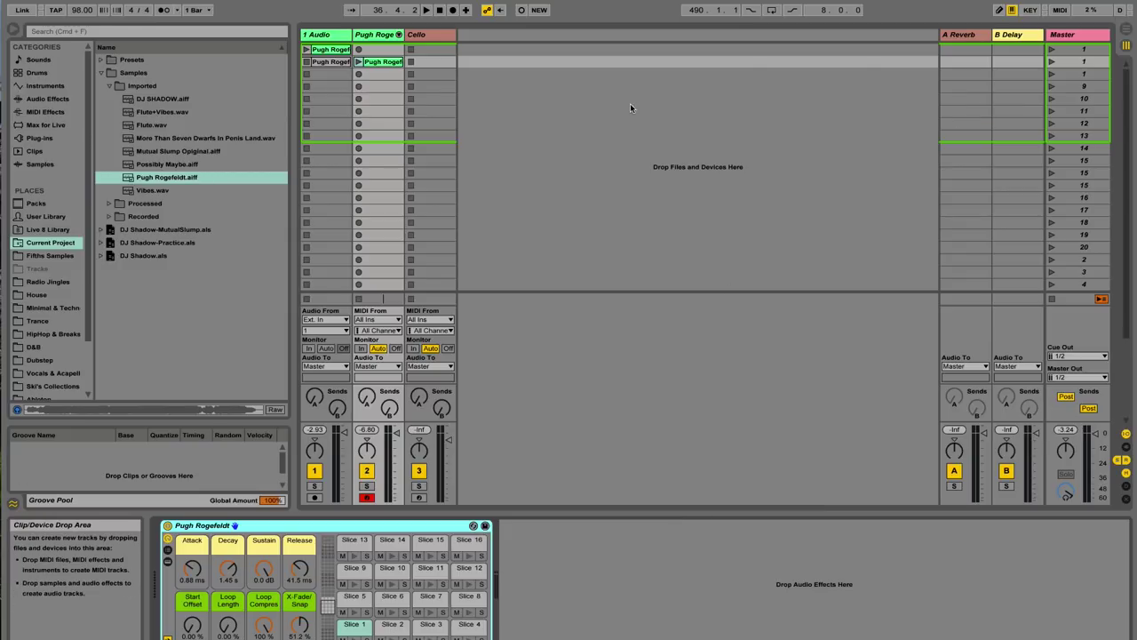
{"action": "double_click", "coordinate": [389, 66]}
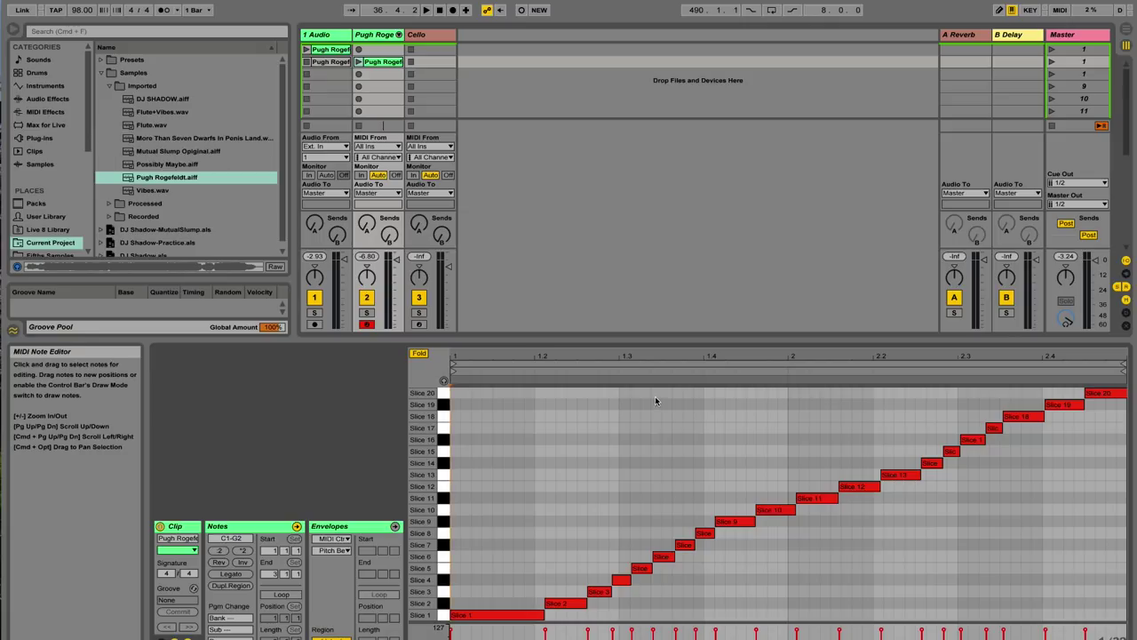
{"action": "left_click", "coordinate": [359, 62]}
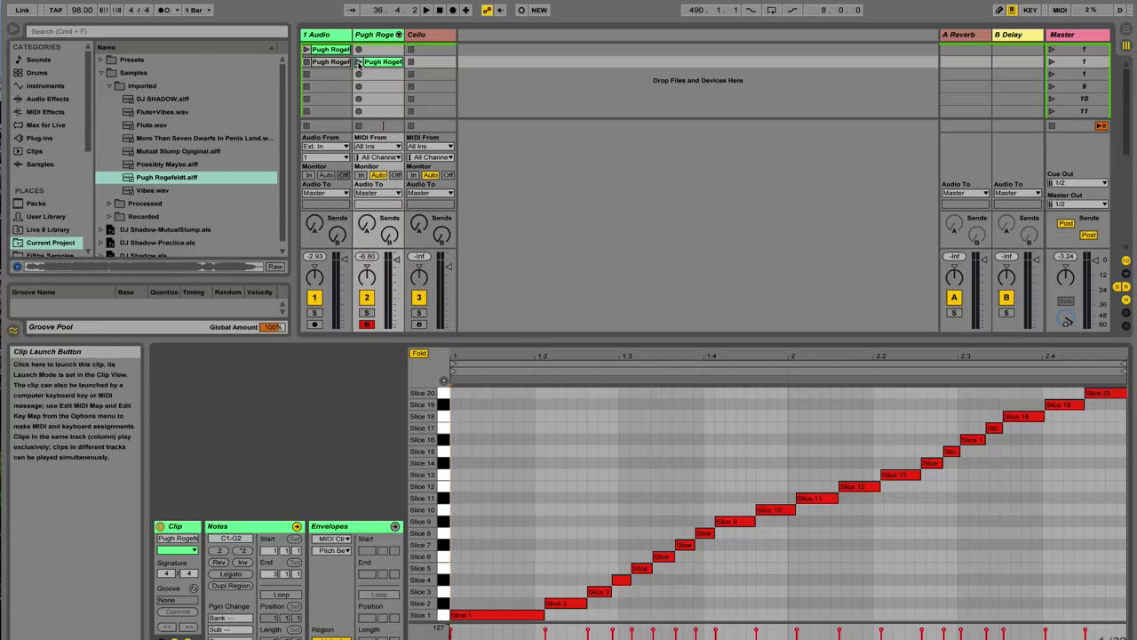
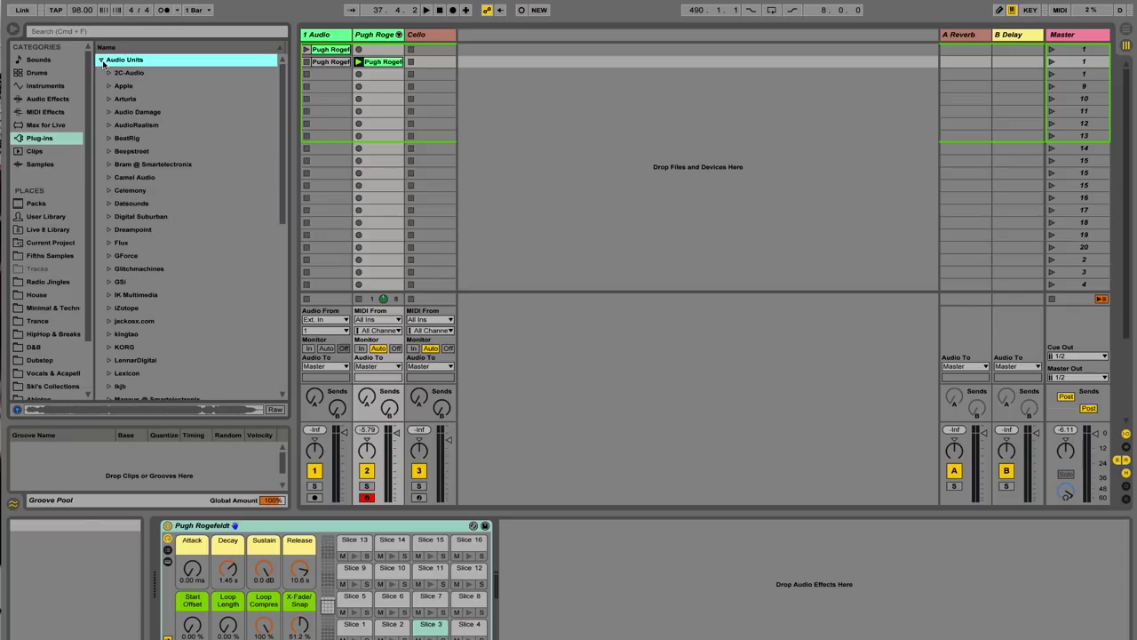
- Load the Universal Audio plug-in UAD Teletronix LA-2A Legacy onto the sliced Pugh Rogefeldt track
{"action": "scroll", "coordinate": [180, 337], "scroll_direction": "down", "scroll_amount": 5}
{"action": "scroll", "coordinate": [181, 343], "scroll_direction": "down", "scroll_amount": 5}
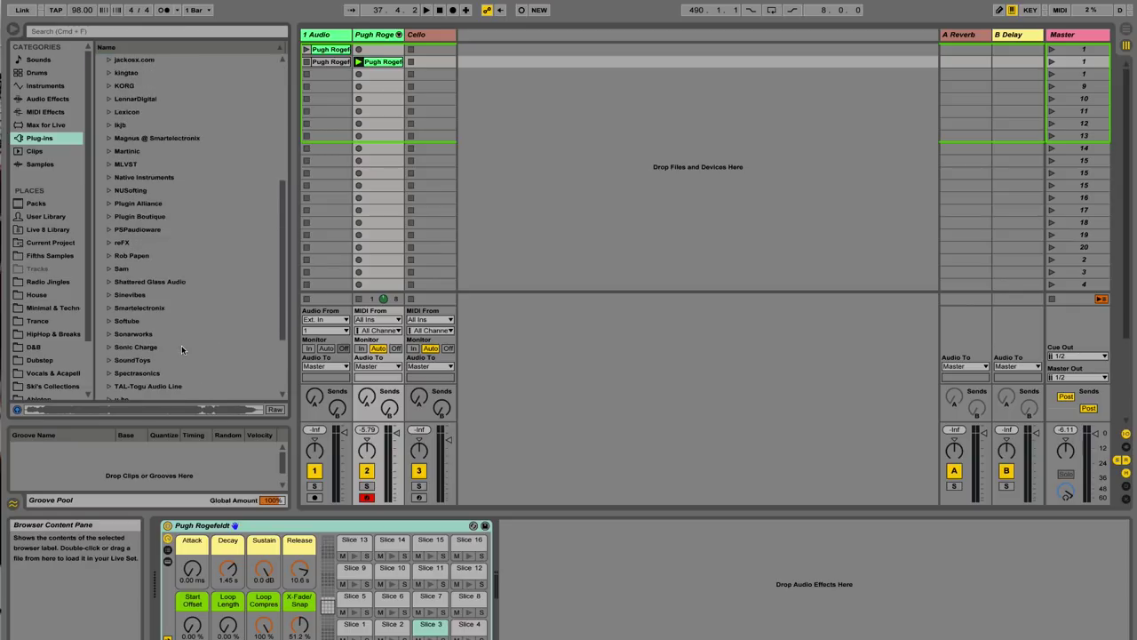
{"action": "left_click", "coordinate": [109, 314]}
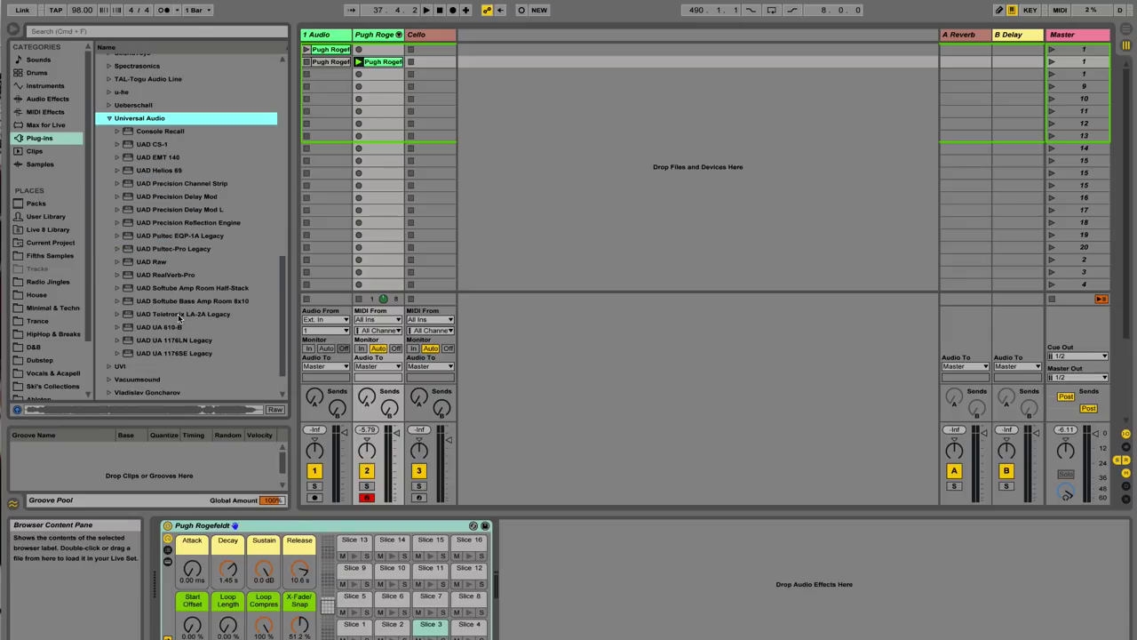
{"action": "double_click", "coordinate": [178, 314]}
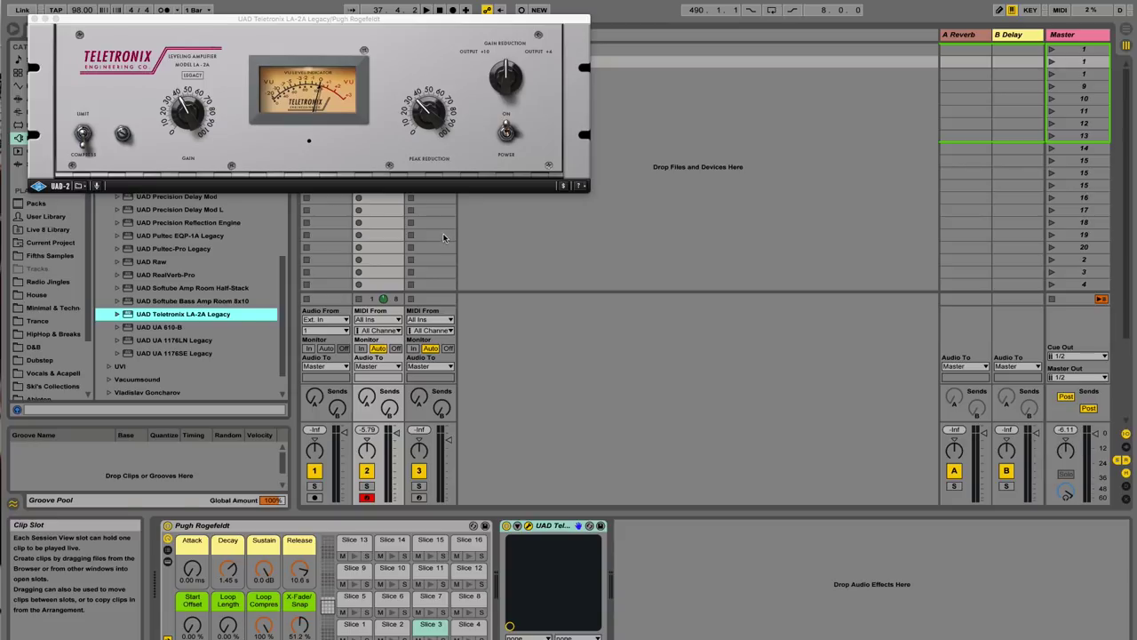
- During playback, raise the LA-2A's peak reduction and gain to about 50 each, compare it with bypass, and close the plug-in window
{"action": "key", "text": "space"}
{"action": "left_click", "coordinate": [423, 113]}
{"action": "left_click_drag", "start_coordinate": [421, 106], "coordinate": [424, 99]}
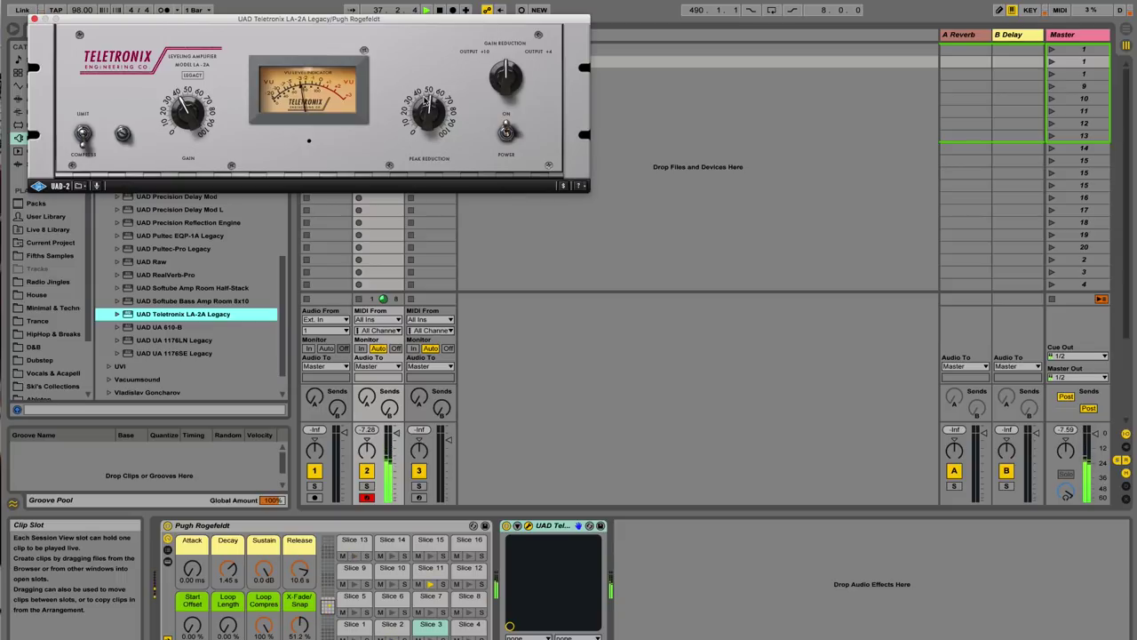
{"action": "left_click_drag", "start_coordinate": [188, 120], "coordinate": [187, 104]}
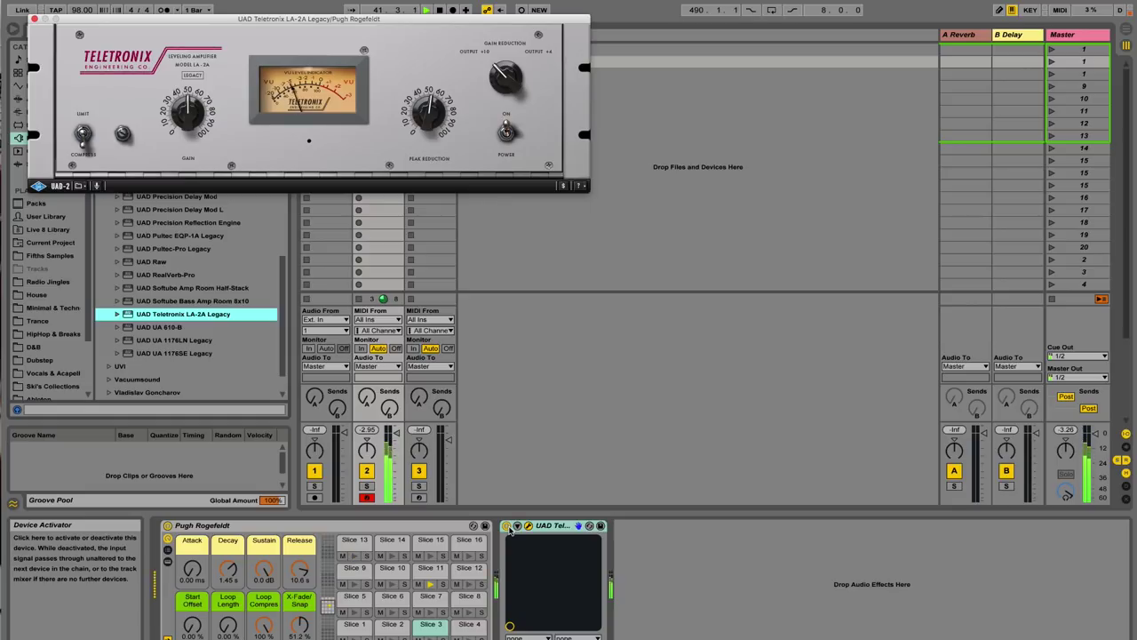
{"action": "left_click", "coordinate": [508, 527]}
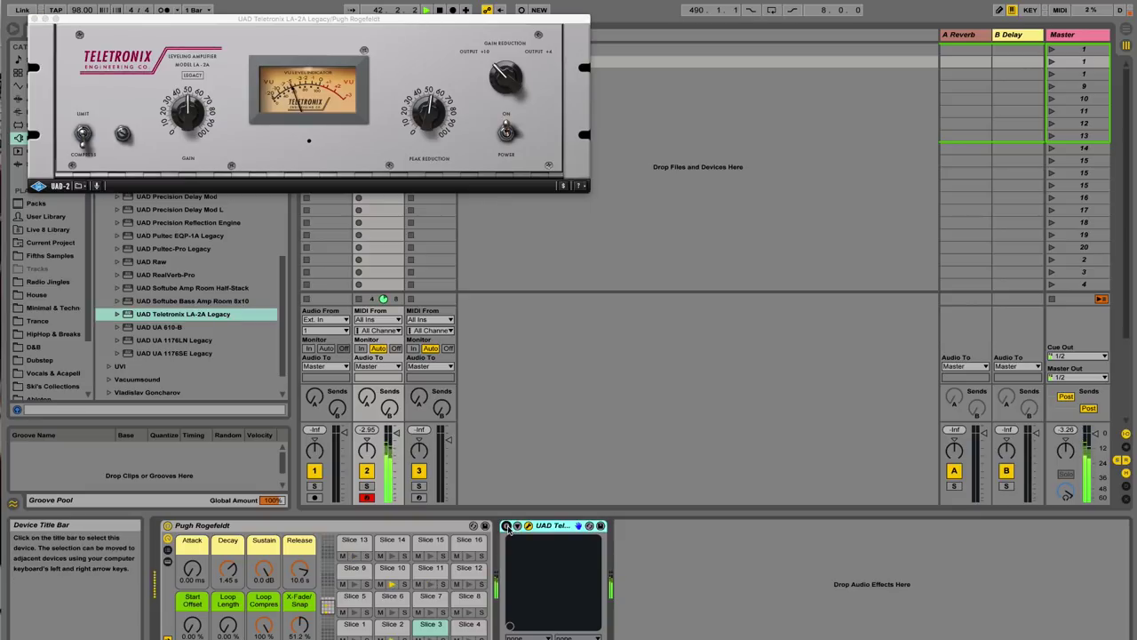
{"action": "left_click", "coordinate": [33, 19]}
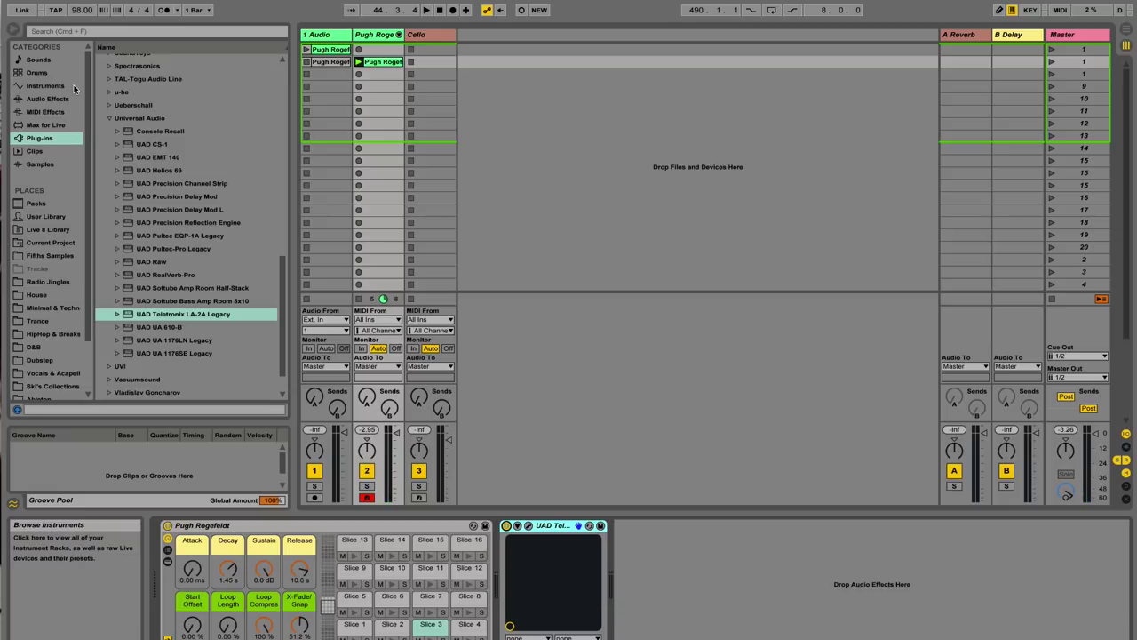
- Add EQ Eight after the compressor and boost band 2 by 5.06 dB at 216 Hz and band 3 by 5.83 dB at 2.28 kHz
{"action": "left_click", "coordinate": [63, 98]}
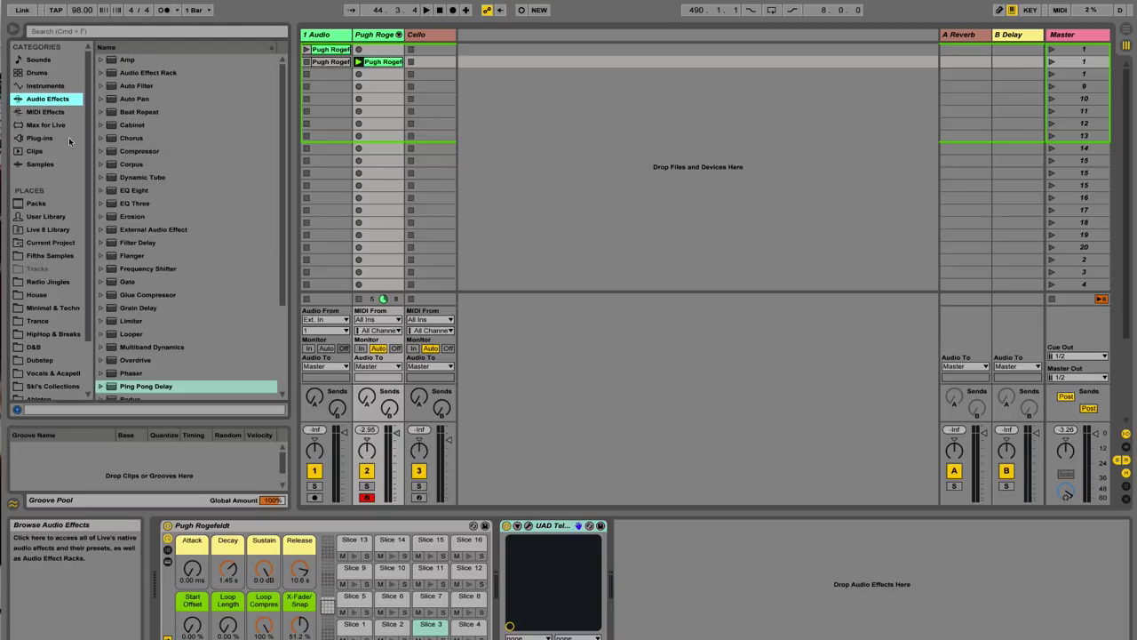
{"action": "double_click", "coordinate": [133, 190]}
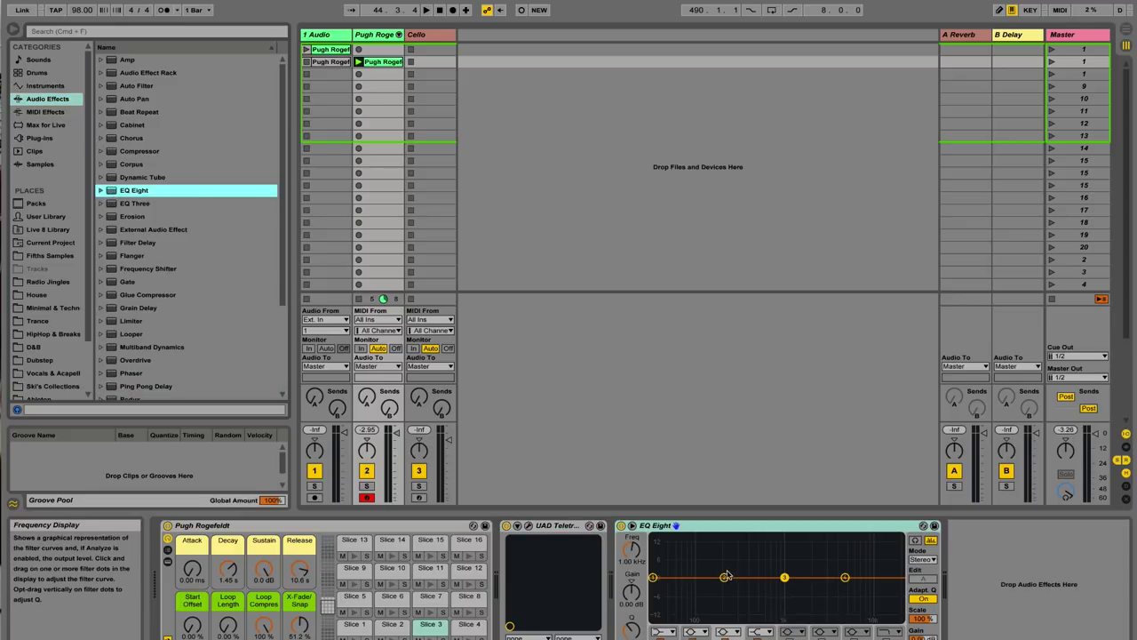
{"action": "left_click_drag", "start_coordinate": [726, 579], "coordinate": [726, 565]}
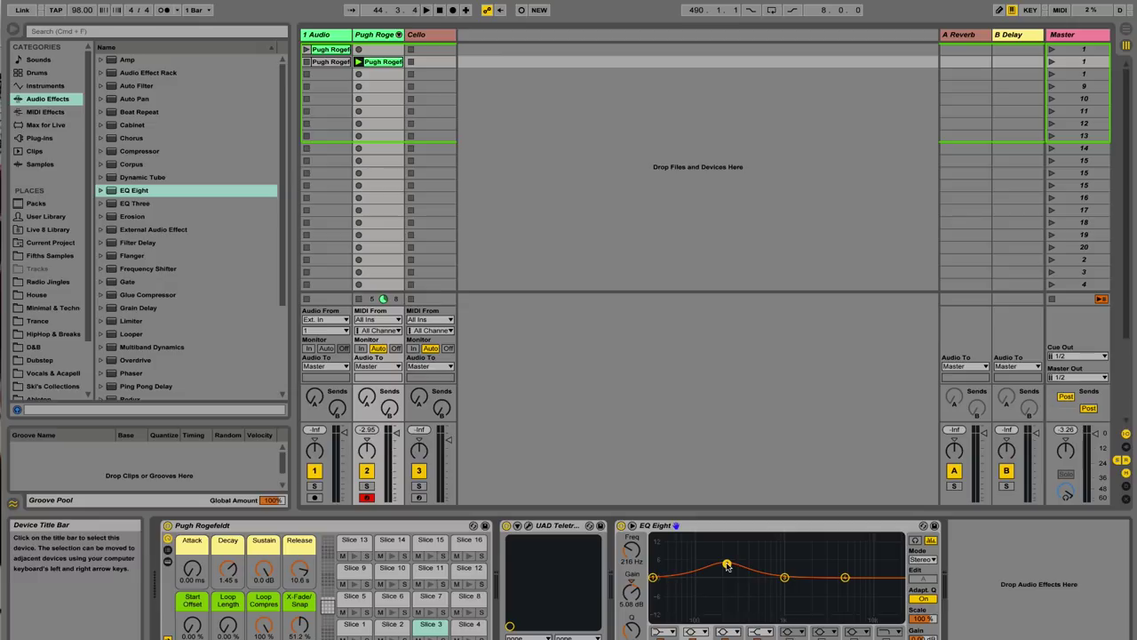
{"action": "key", "text": "space"}
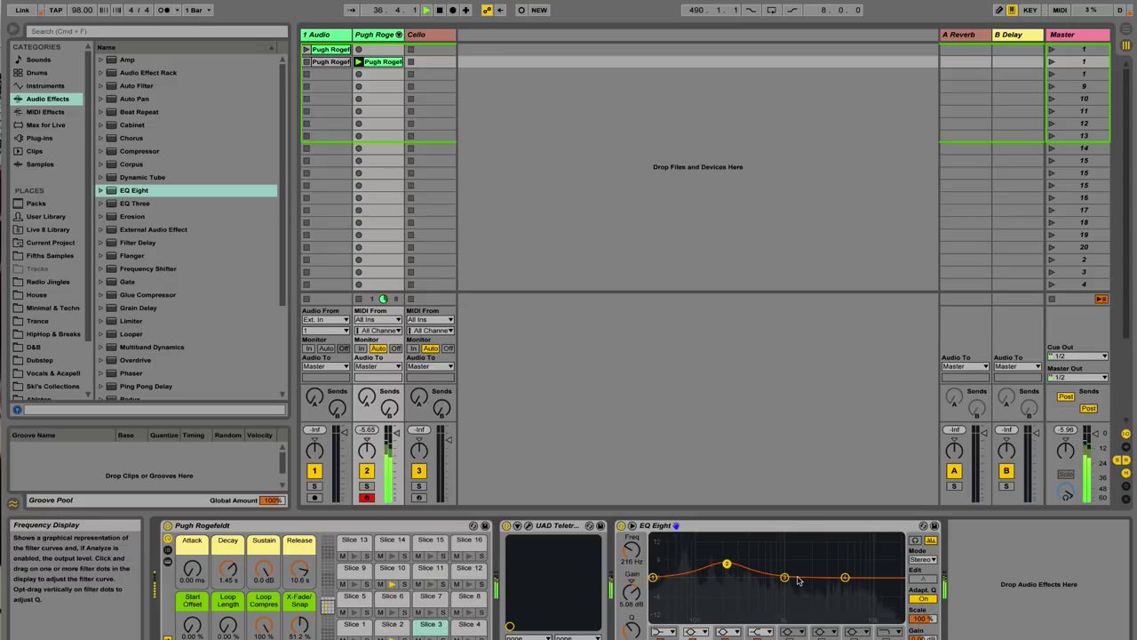
{"action": "left_click_drag", "start_coordinate": [784, 577], "coordinate": [816, 562]}
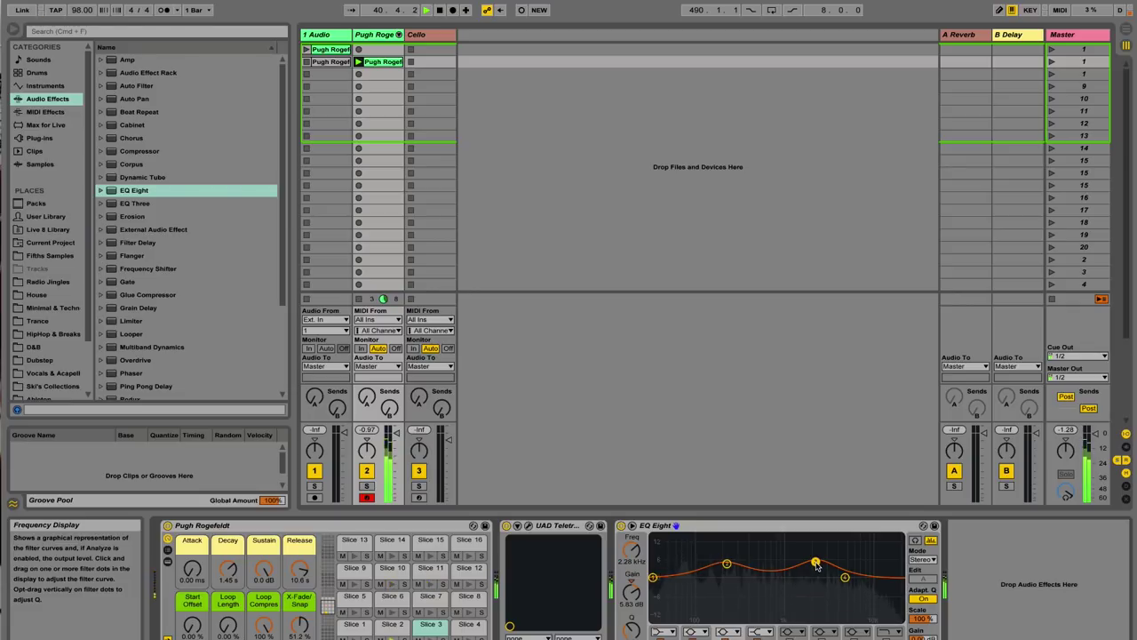
- Examine the EQ curve in the expanded display and compare the sound with EQ Eight bypassed and active
{"action": "left_click", "coordinate": [631, 525]}
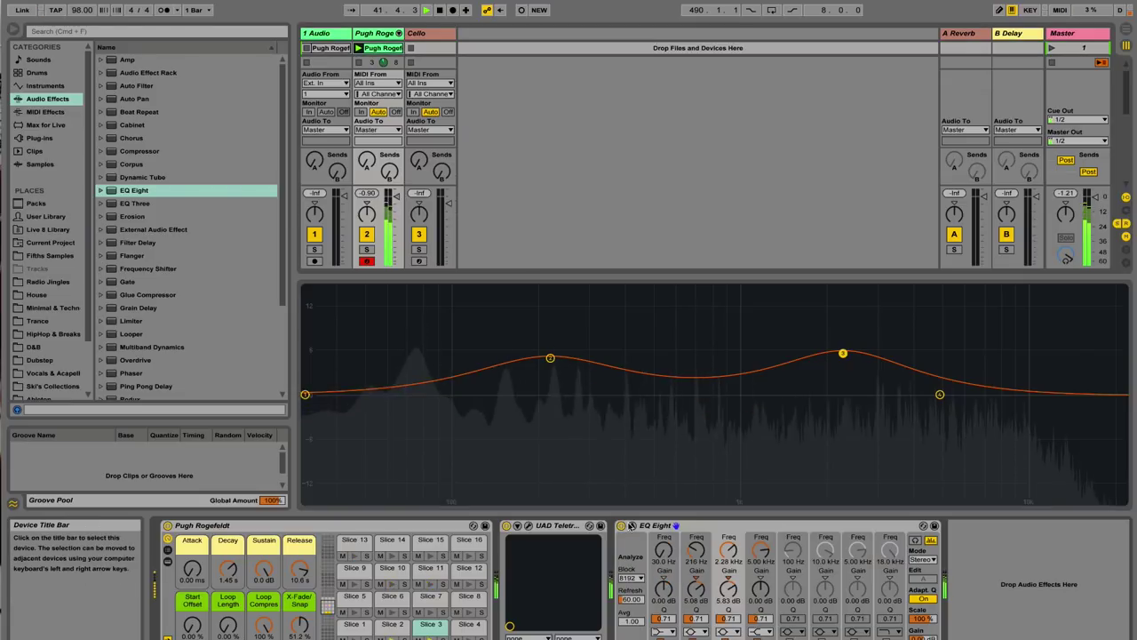
{"action": "left_click", "coordinate": [630, 526]}
{"action": "left_click", "coordinate": [620, 526]}
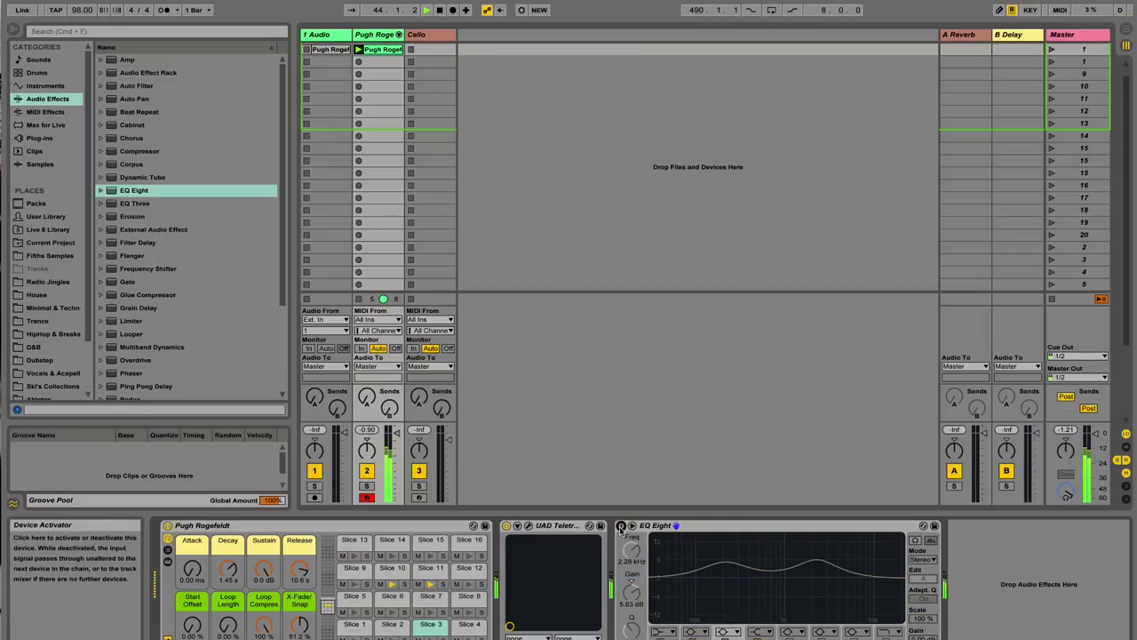
{"action": "left_click", "coordinate": [620, 526]}
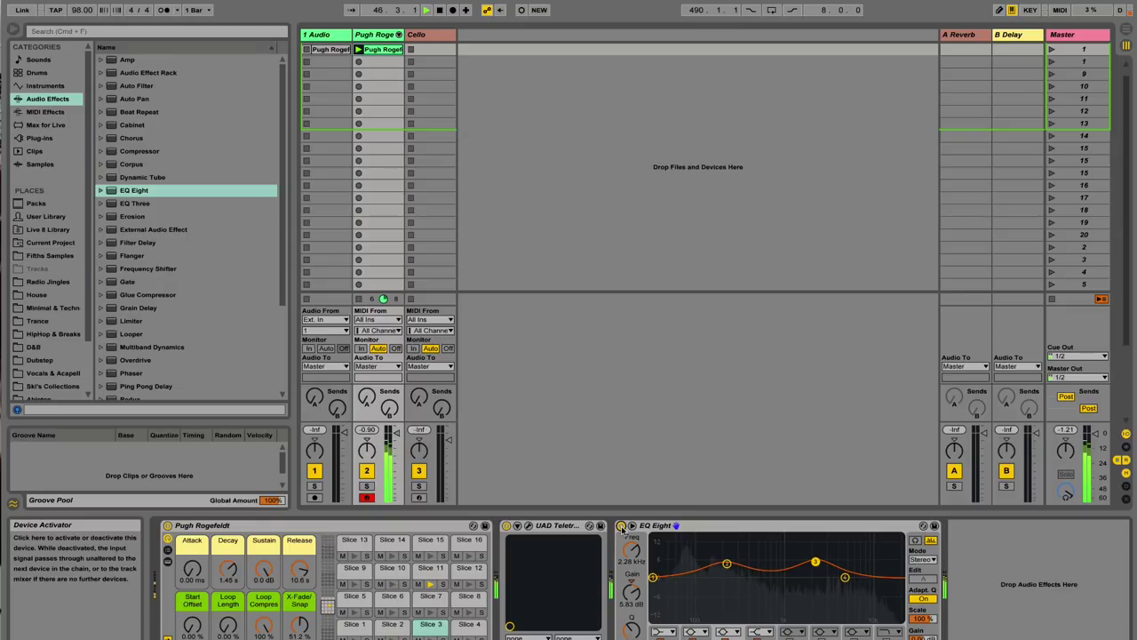
{"action": "left_click", "coordinate": [648, 272]}
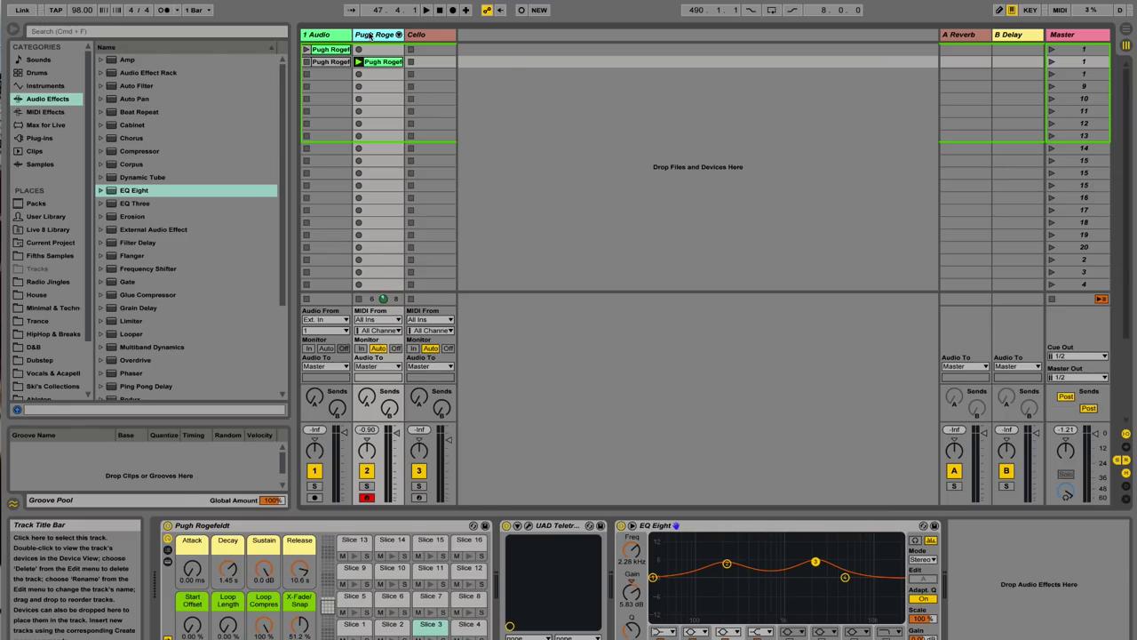
- Insert an audio track after the sliced track and set its audio input to Pugh Rogefeldt, Pre FX
{"action": "key", "text": "super+t"}
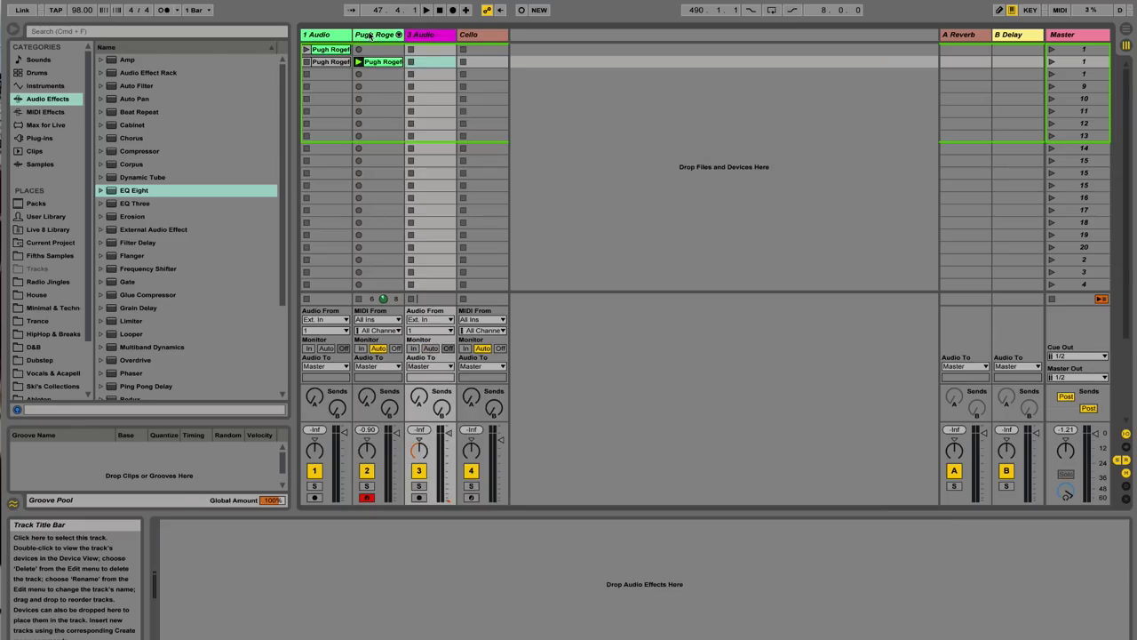
{"action": "left_click", "coordinate": [426, 35]}
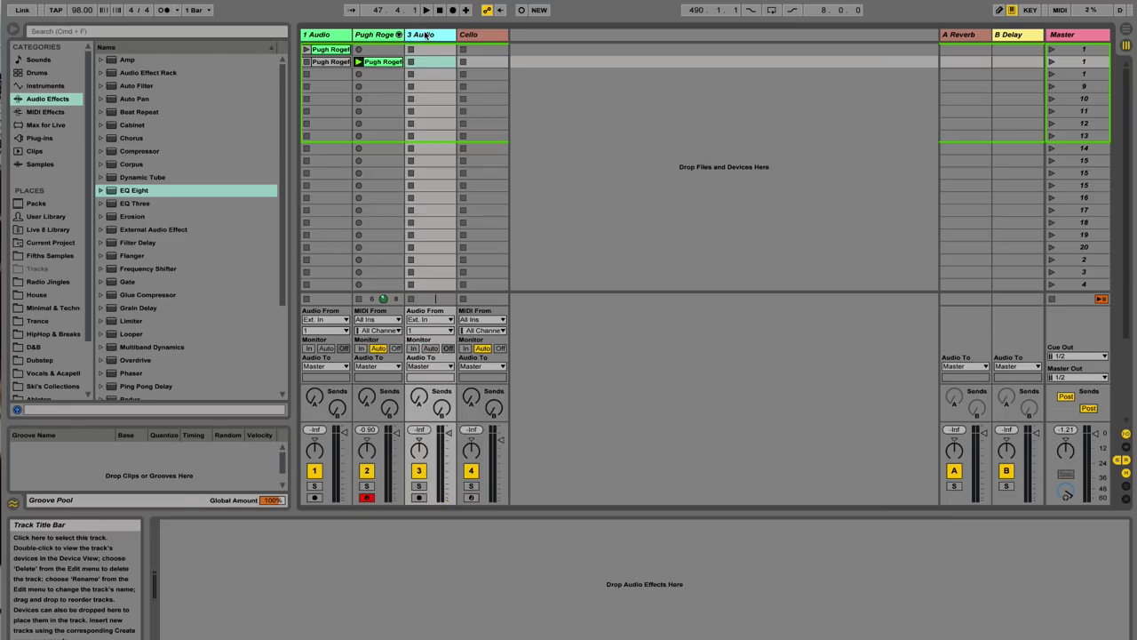
{"action": "left_click", "coordinate": [431, 320]}
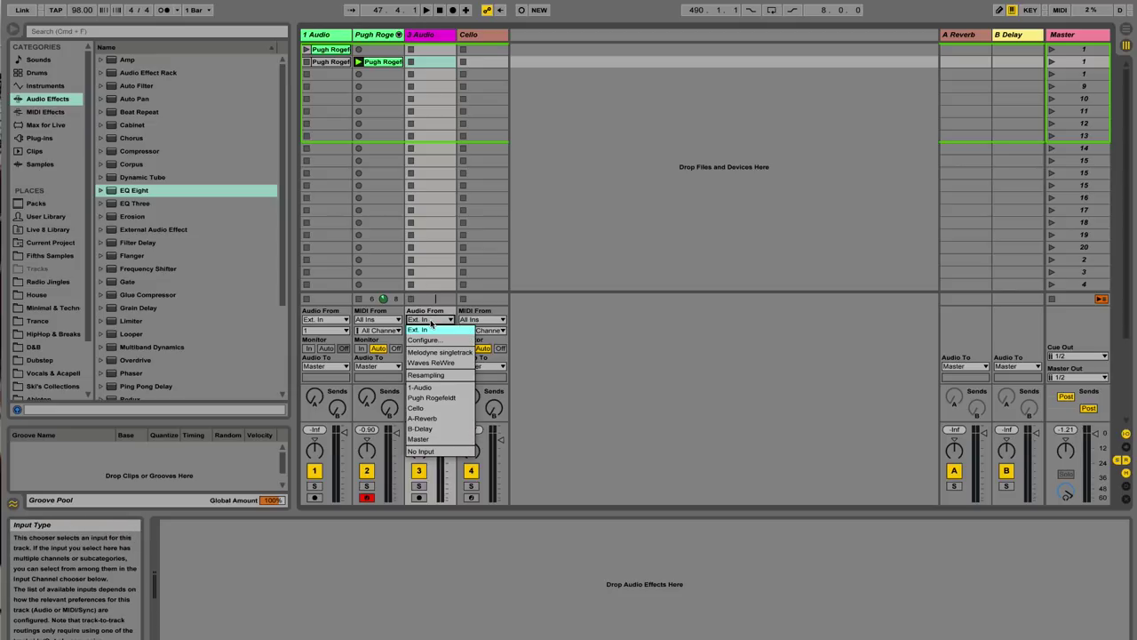
{"action": "left_click", "coordinate": [431, 397]}
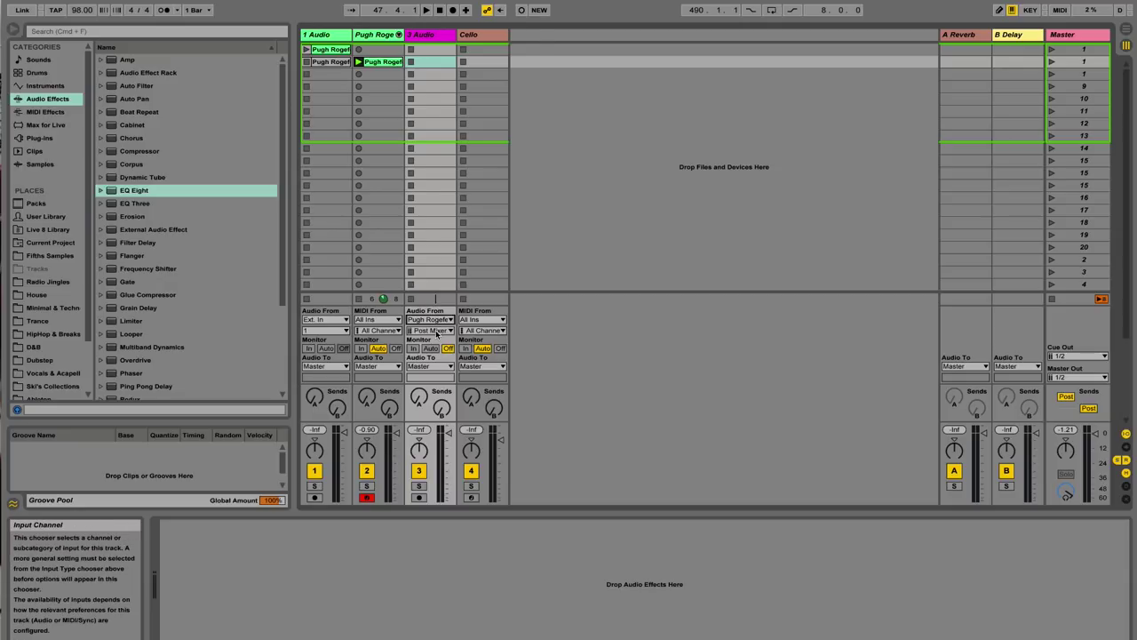
{"action": "left_click", "coordinate": [433, 331]}
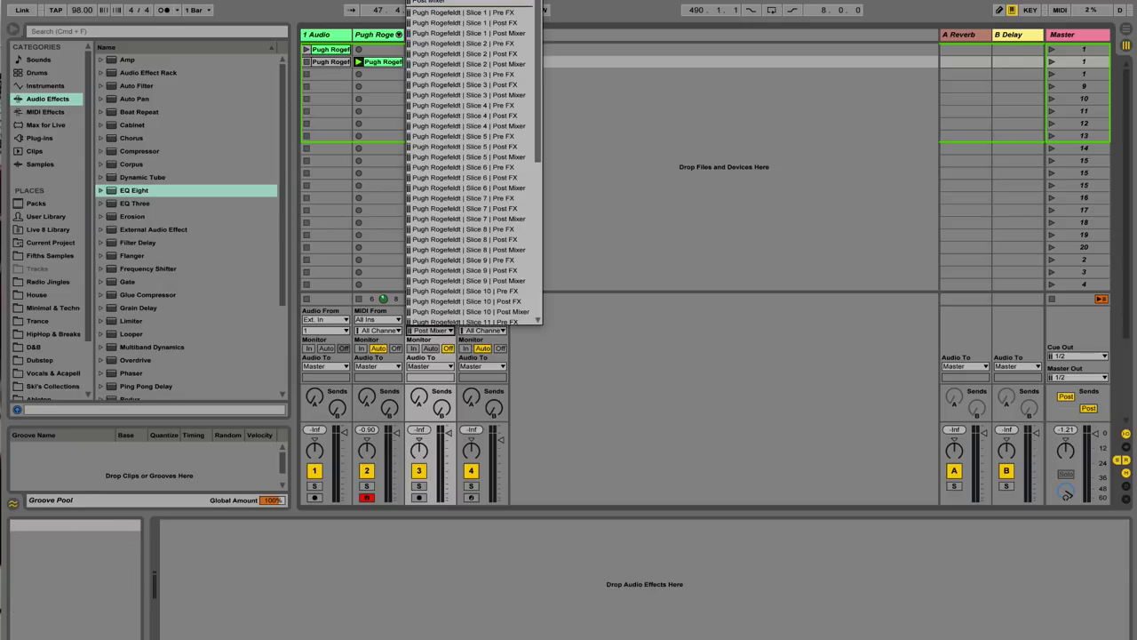
{"action": "left_click", "coordinate": [450, 29]}
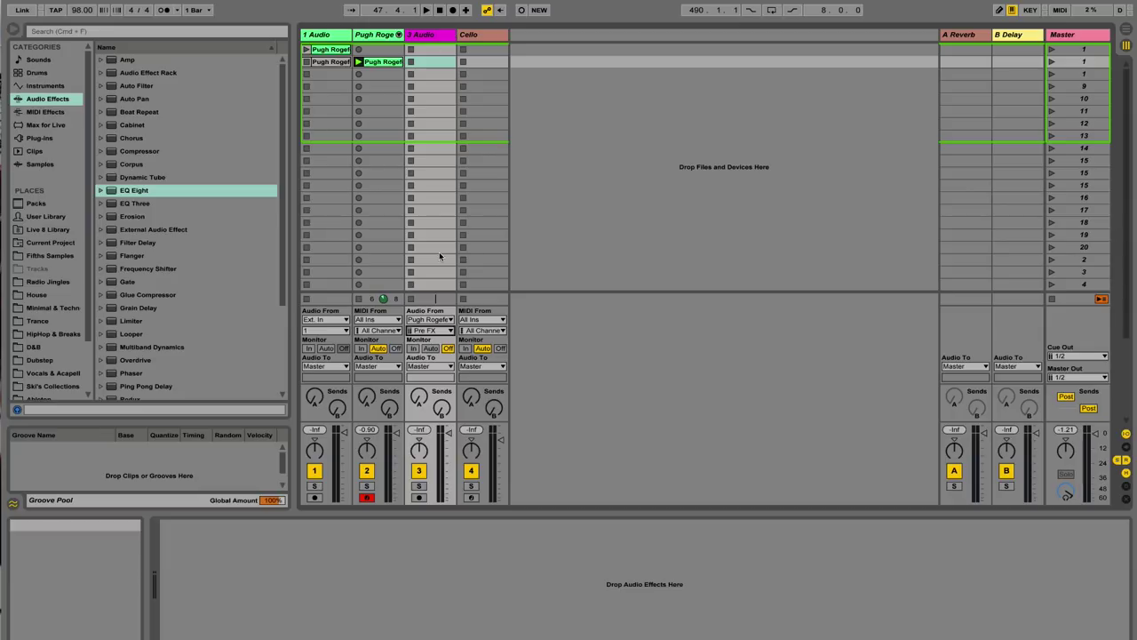
- Set the new audio track's monitoring to In, mute the sliced source track, and play the set to hear the routed signal
{"action": "left_click", "coordinate": [413, 348]}
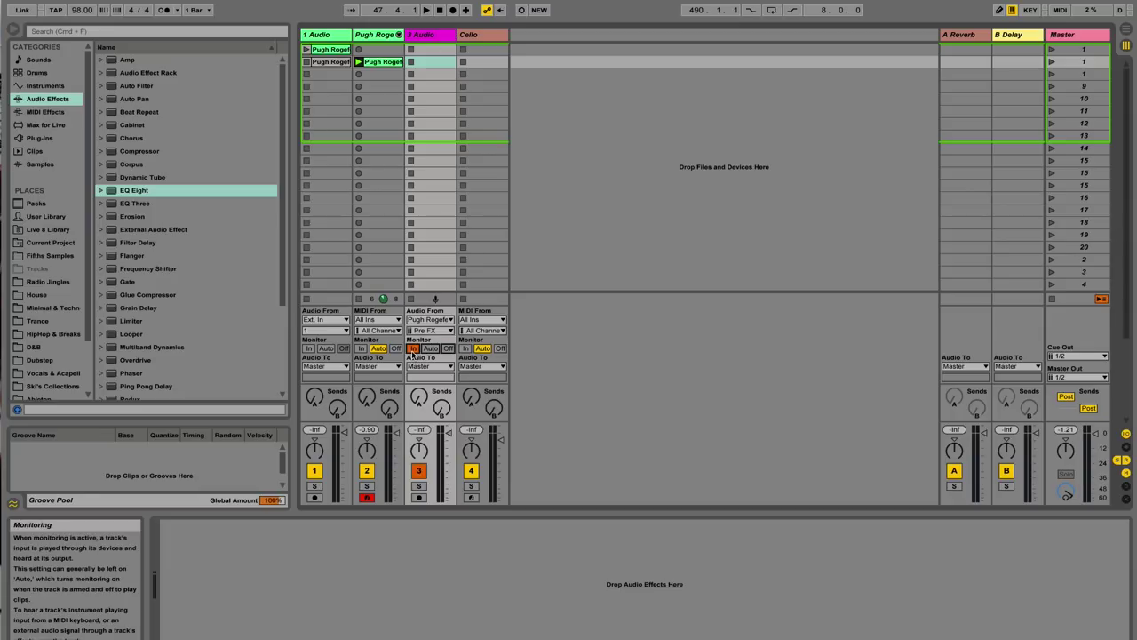
{"action": "left_click", "coordinate": [364, 473]}
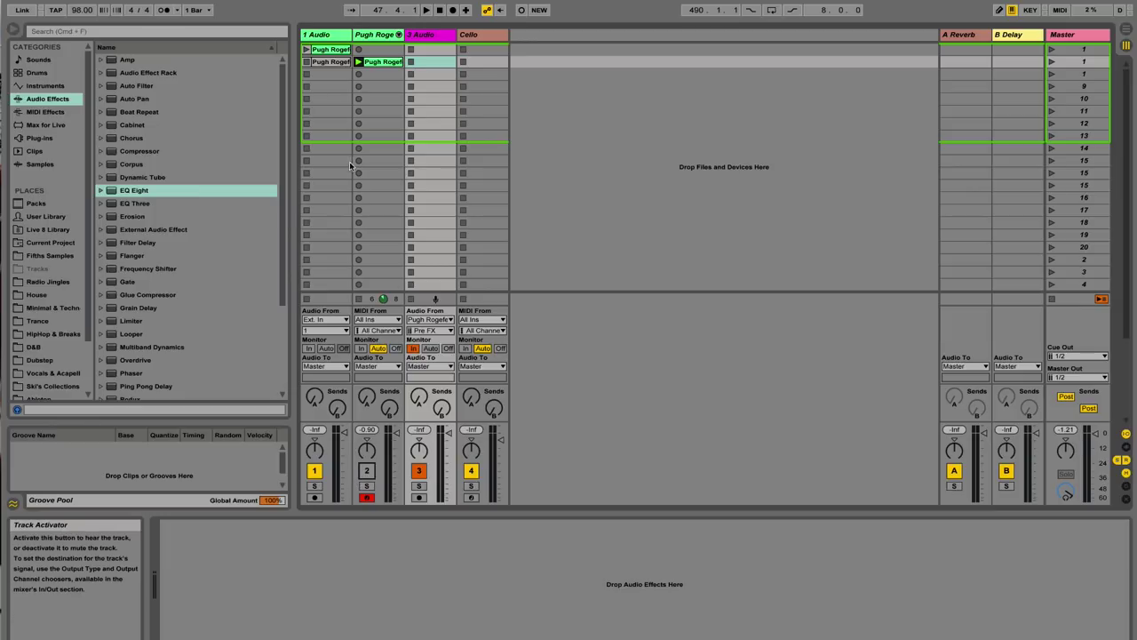
{"action": "key", "text": "space"}
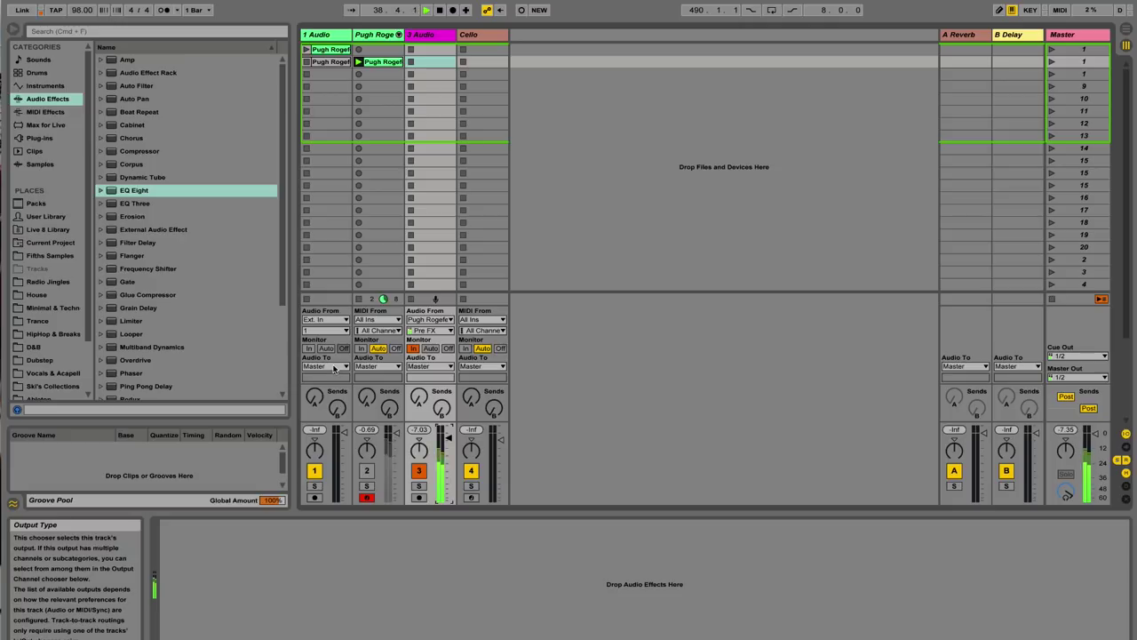
{"action": "key", "text": "space"}
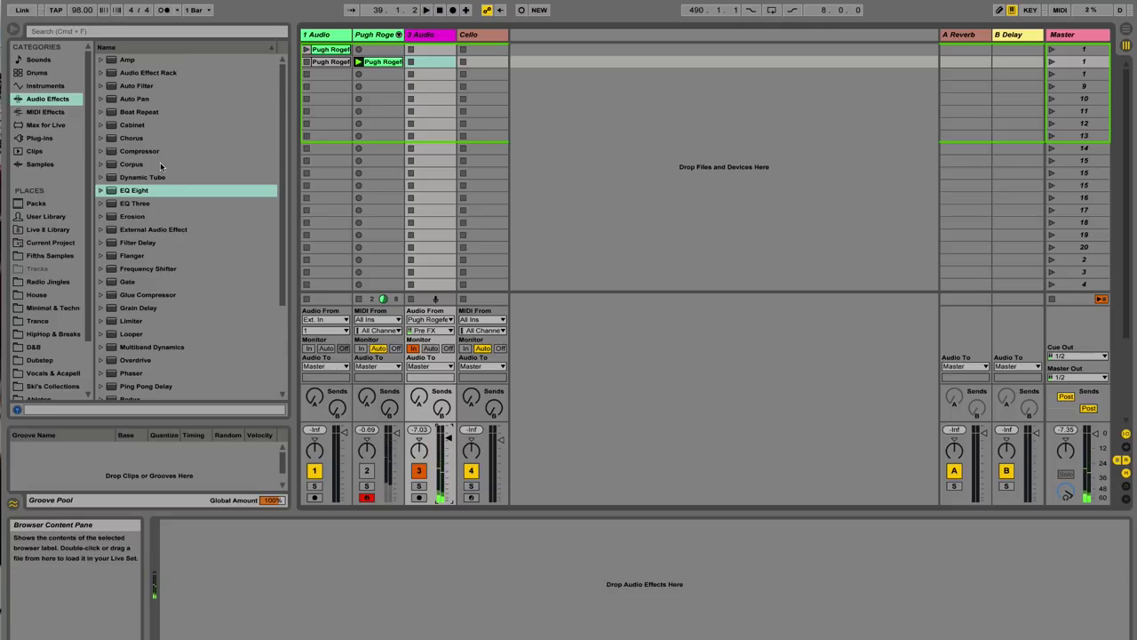
- Add Overdrive to the parallel audio track, raise its Tone to 100%, lower the track volume, and start playback
{"action": "scroll", "coordinate": [158, 186], "scroll_direction": "down", "scroll_amount": 5}
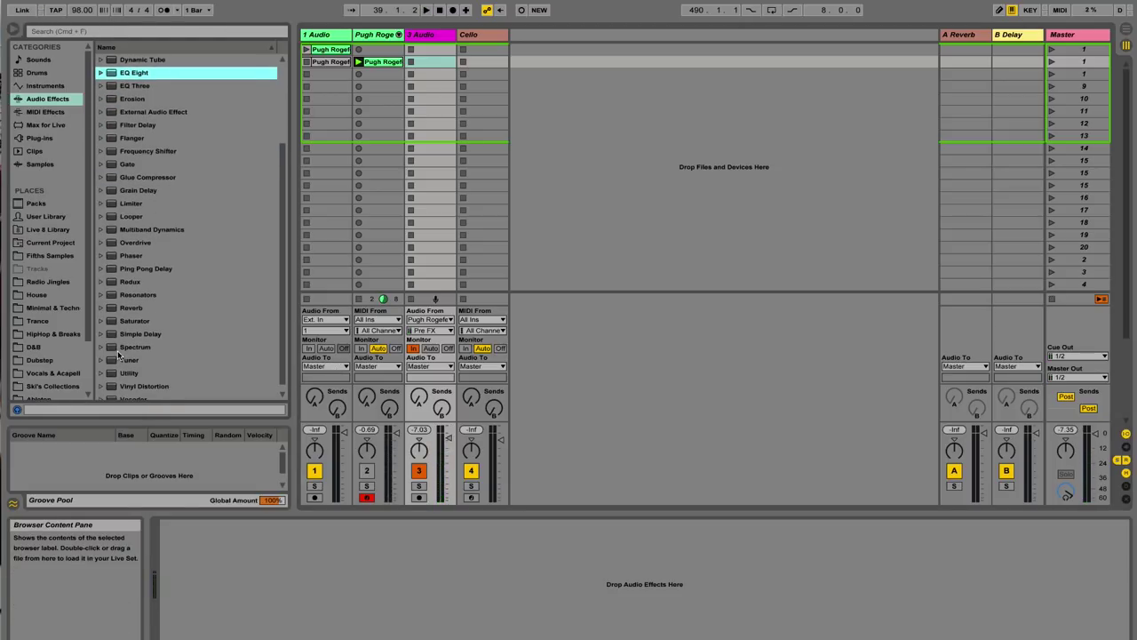
{"action": "scroll", "coordinate": [124, 349], "scroll_direction": "down", "scroll_amount": 1}
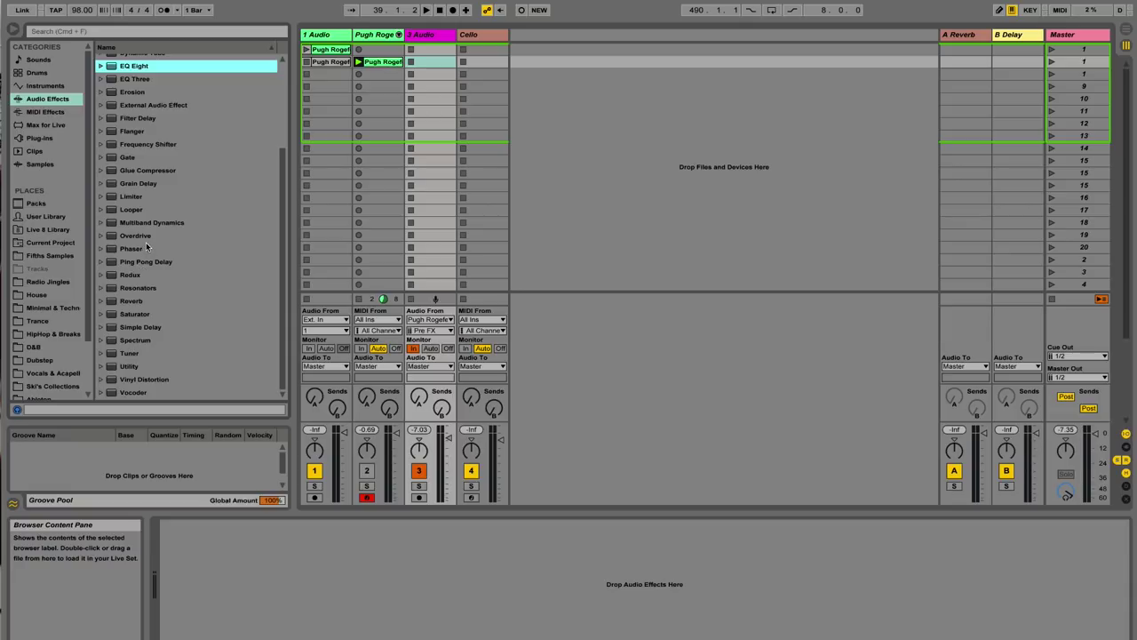
{"action": "double_click", "coordinate": [146, 236]}
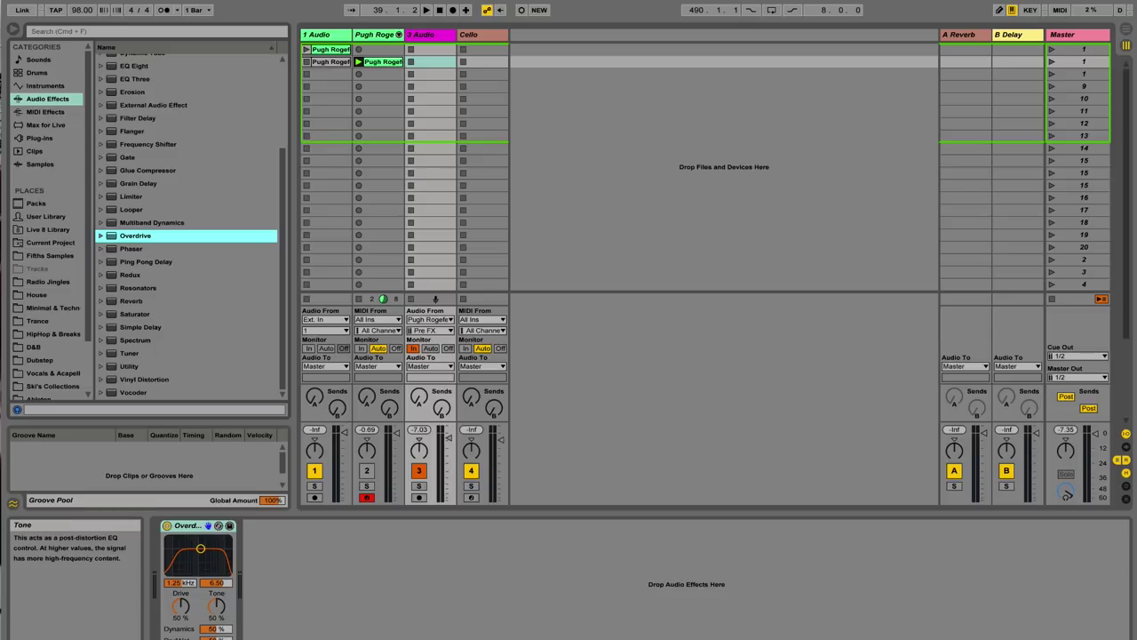
{"action": "left_click_drag", "start_coordinate": [216, 606], "coordinate": [216, 568]}
{"action": "left_click_drag", "start_coordinate": [448, 439], "coordinate": [449, 452]}
{"action": "key", "text": "space"}
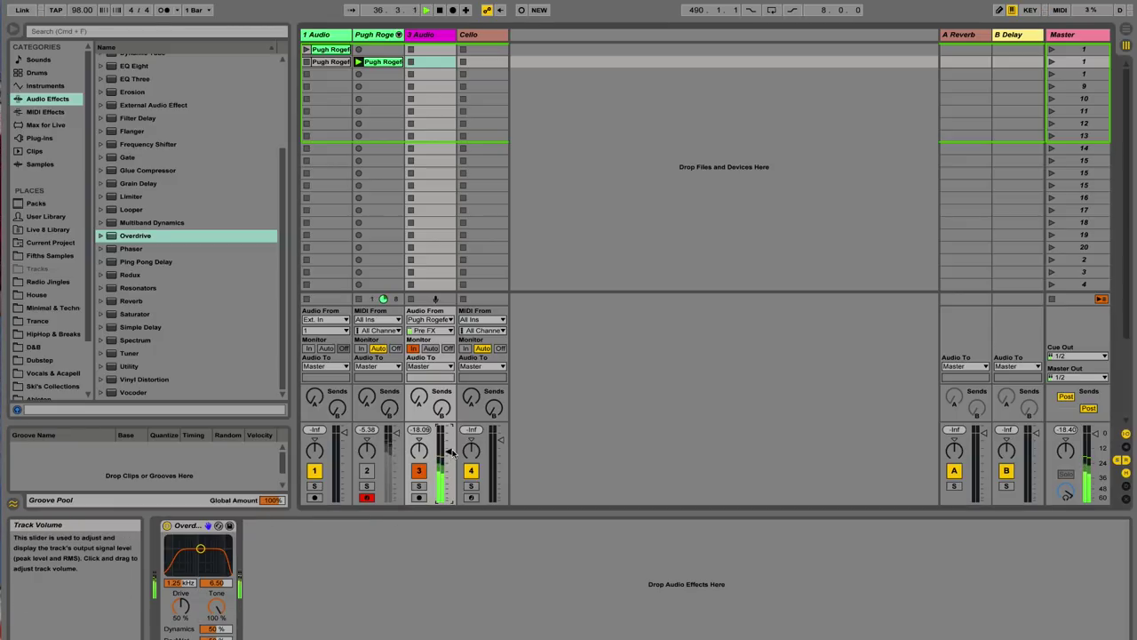
- Set Overdrive's Drive to 60% and Dynamics to 0%, and briefly solo the sliced source track to compare the sound
{"action": "left_click_drag", "start_coordinate": [188, 603], "coordinate": [188, 605]}
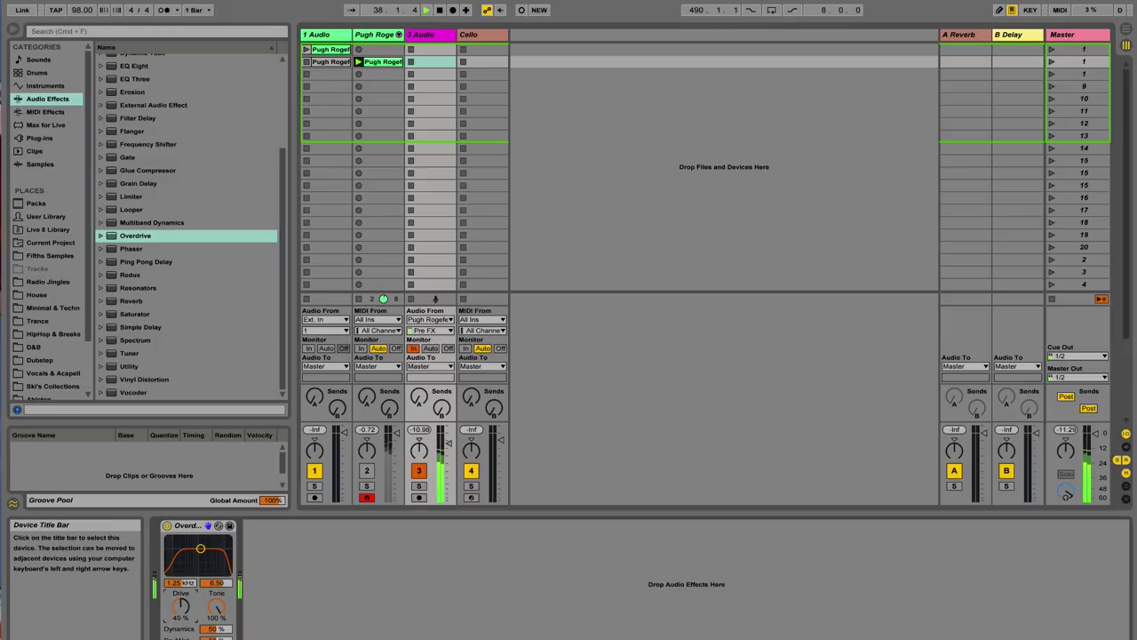
{"action": "left_click_drag", "start_coordinate": [216, 628], "coordinate": [216, 638]}
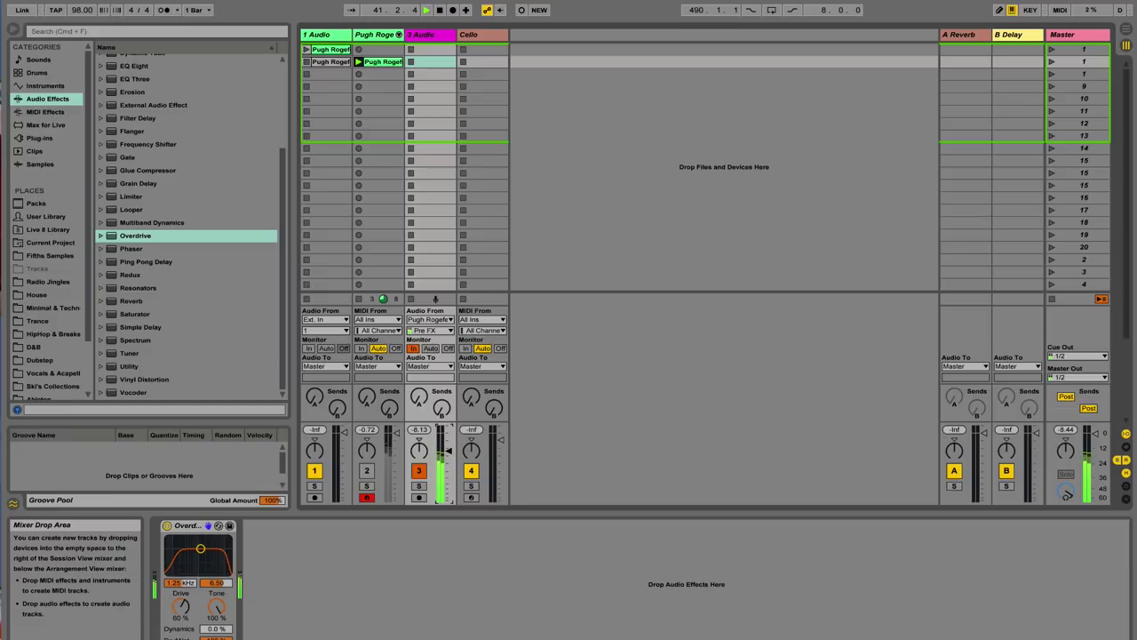
{"action": "left_click", "coordinate": [365, 487]}
{"action": "left_click", "coordinate": [365, 487]}
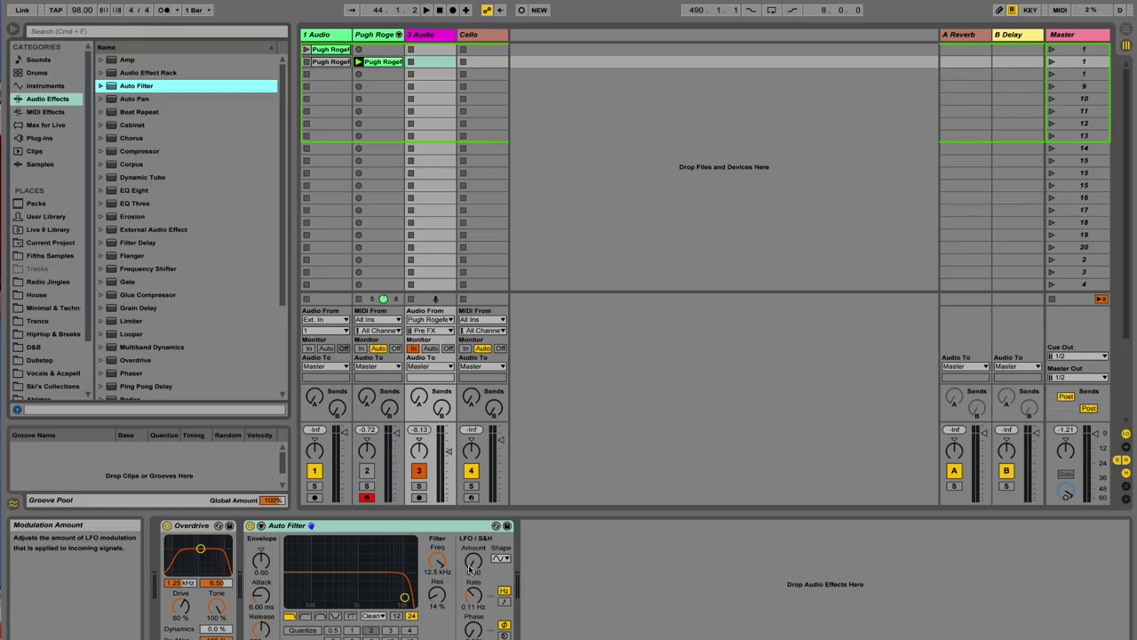
- During playback, set Auto Filter's cutoff to 6.95 kHz, resonance to 31%, LFO amount to 4.29 and LFO rate to 0.55 Hz
{"action": "key", "text": "space"}
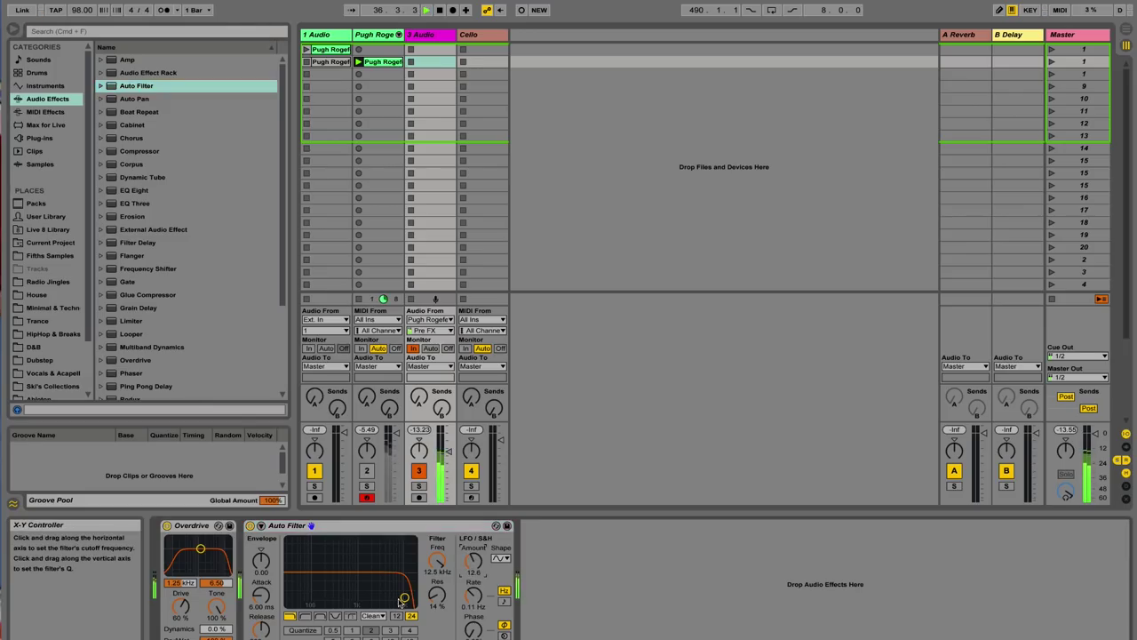
{"action": "left_click_drag", "start_coordinate": [405, 598], "coordinate": [389, 591]}
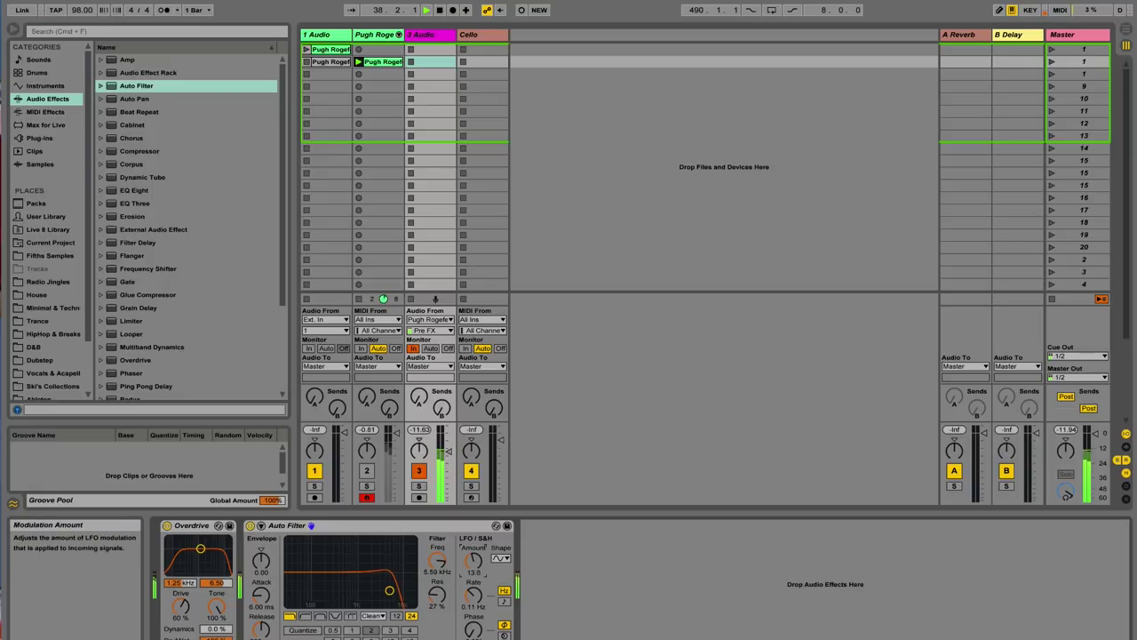
{"action": "left_click", "coordinate": [473, 595]}
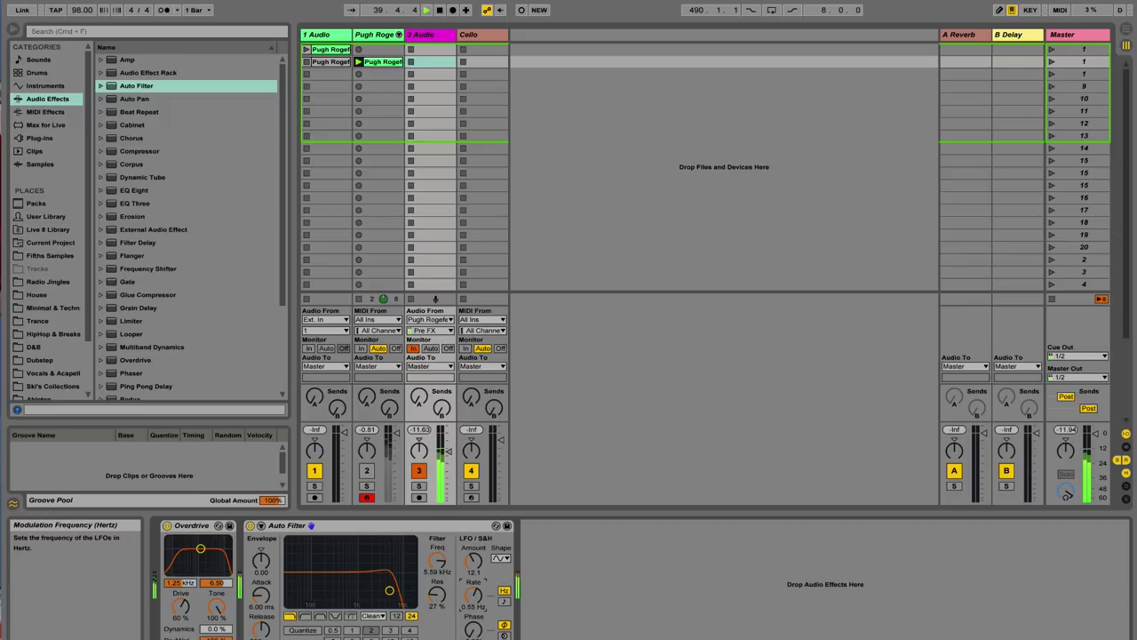
{"action": "left_click_drag", "start_coordinate": [390, 590], "coordinate": [394, 589]}
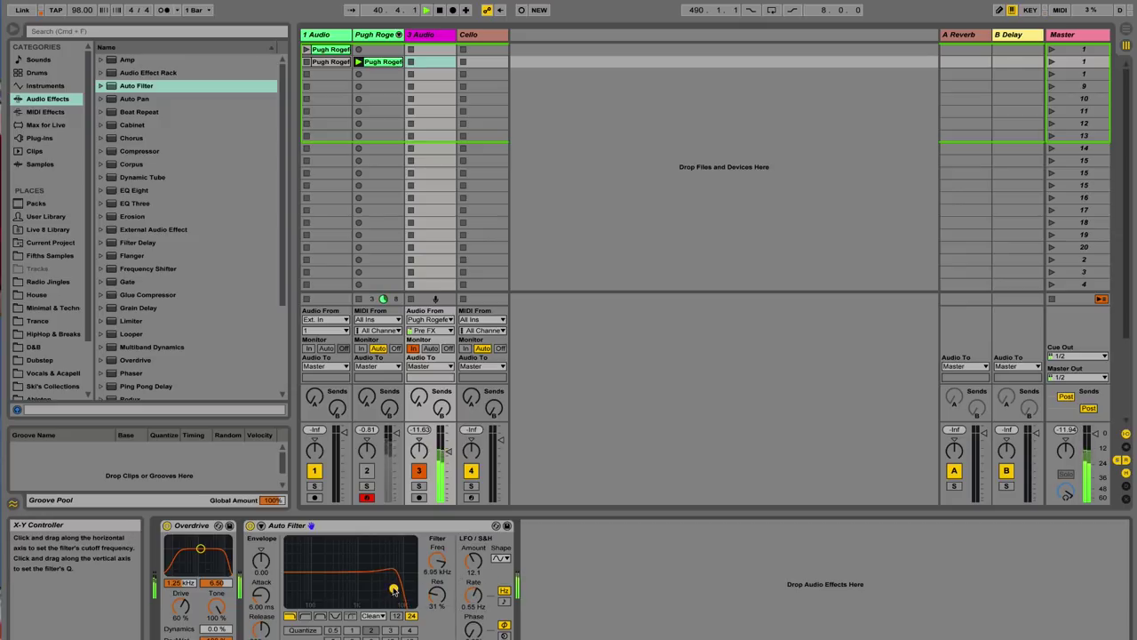
{"action": "left_click", "coordinate": [471, 561]}
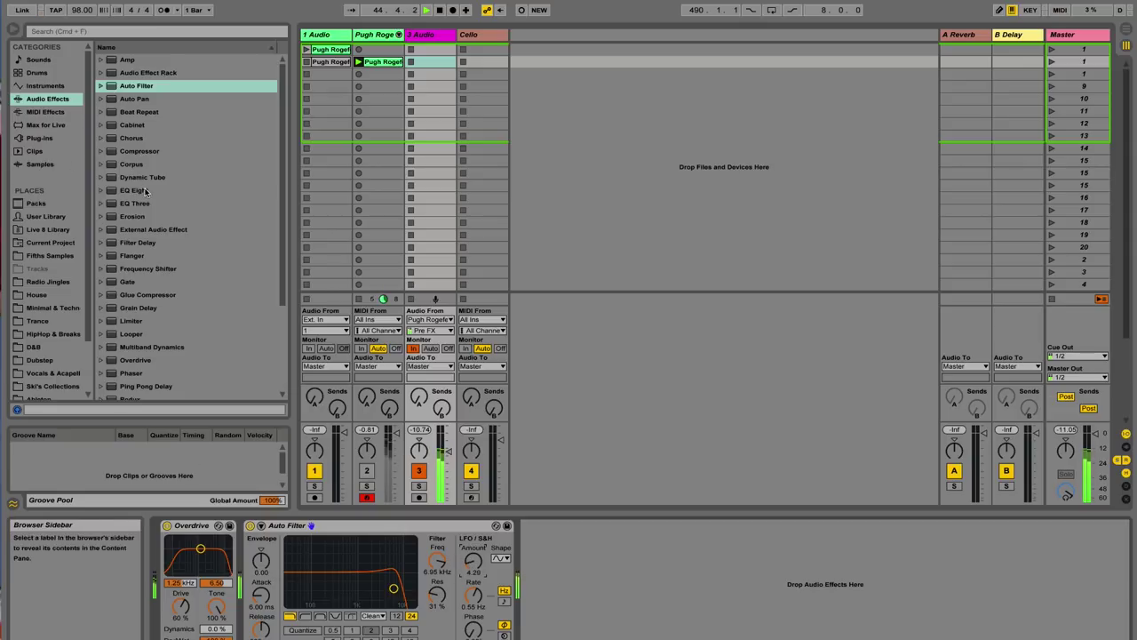
- Add Chorus after Auto Filter and Reverb at the end of the parallel track's effect chain
{"action": "left_click_drag", "start_coordinate": [130, 140], "coordinate": [782, 604]}
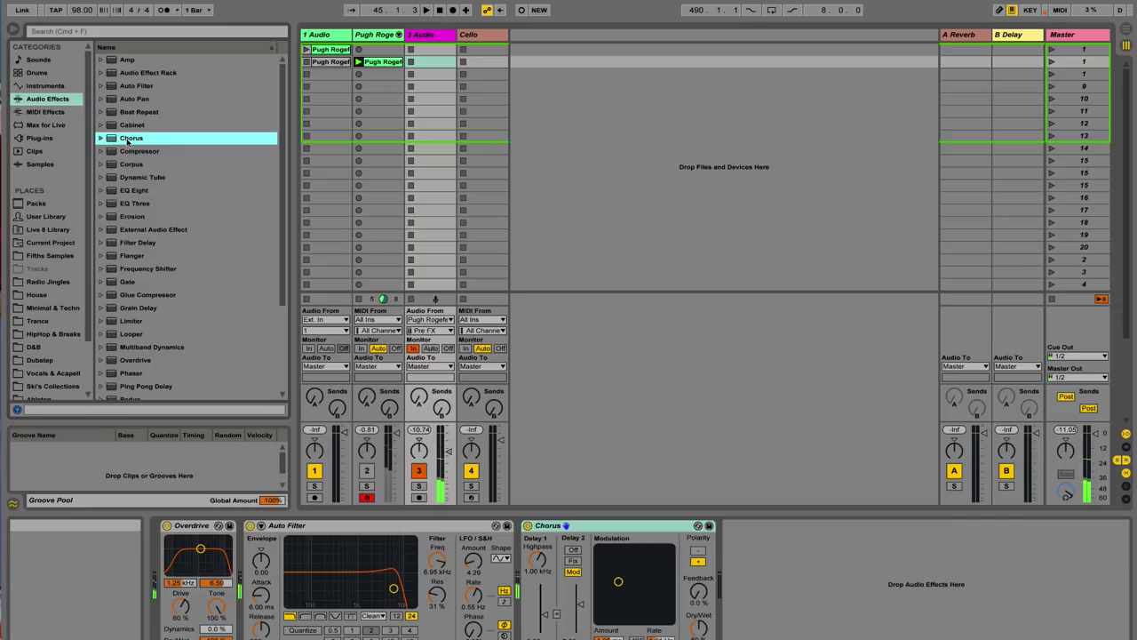
{"action": "left_click", "coordinate": [565, 525]}
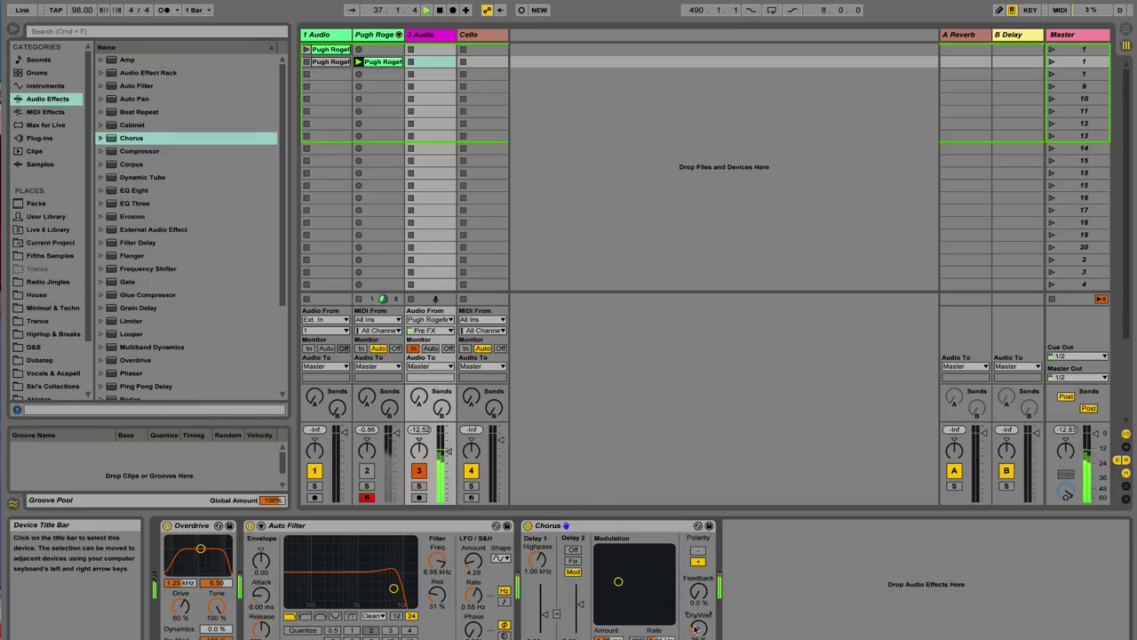
{"action": "scroll", "coordinate": [71, 266], "scroll_direction": "down", "scroll_amount": 3}
{"action": "scroll", "coordinate": [192, 284], "scroll_direction": "down", "scroll_amount": 5}
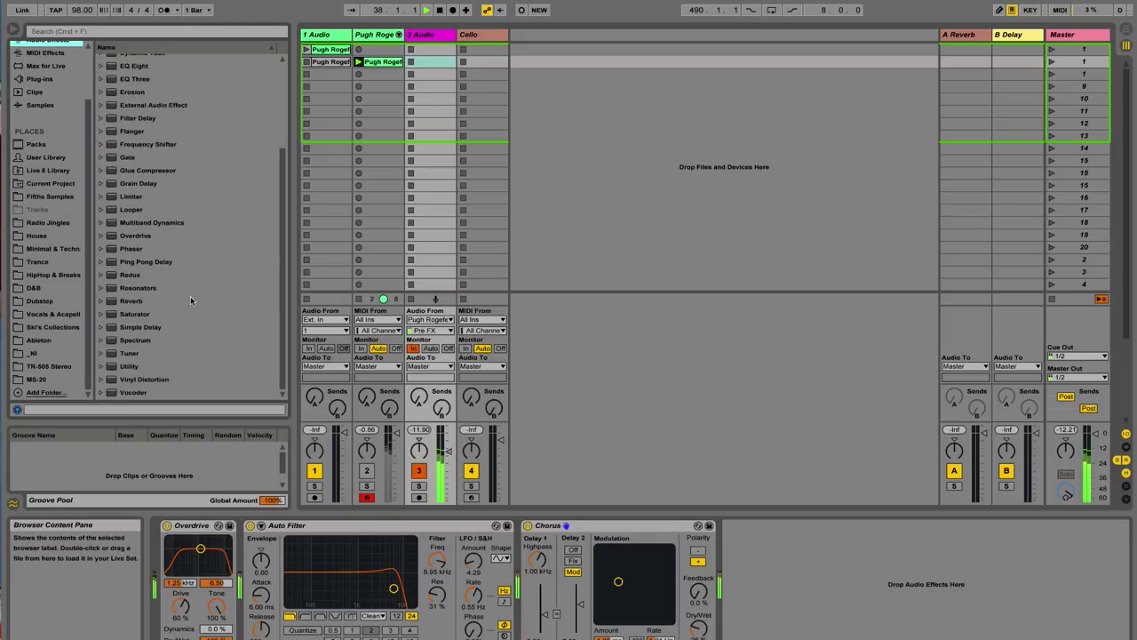
{"action": "double_click", "coordinate": [140, 303]}
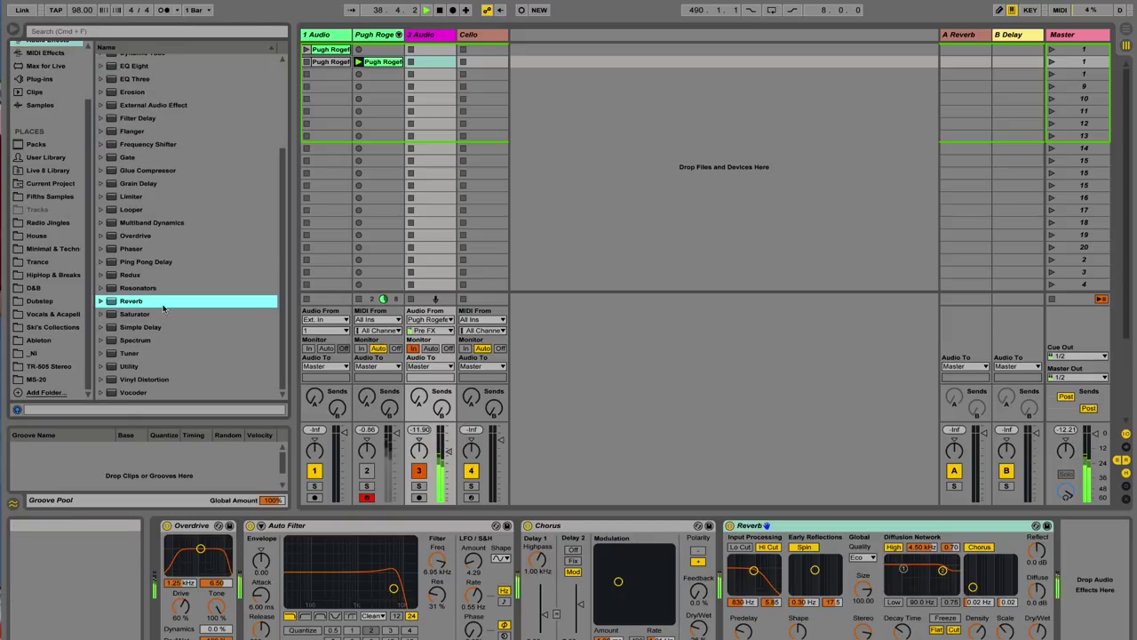
{"action": "left_click", "coordinate": [767, 526]}
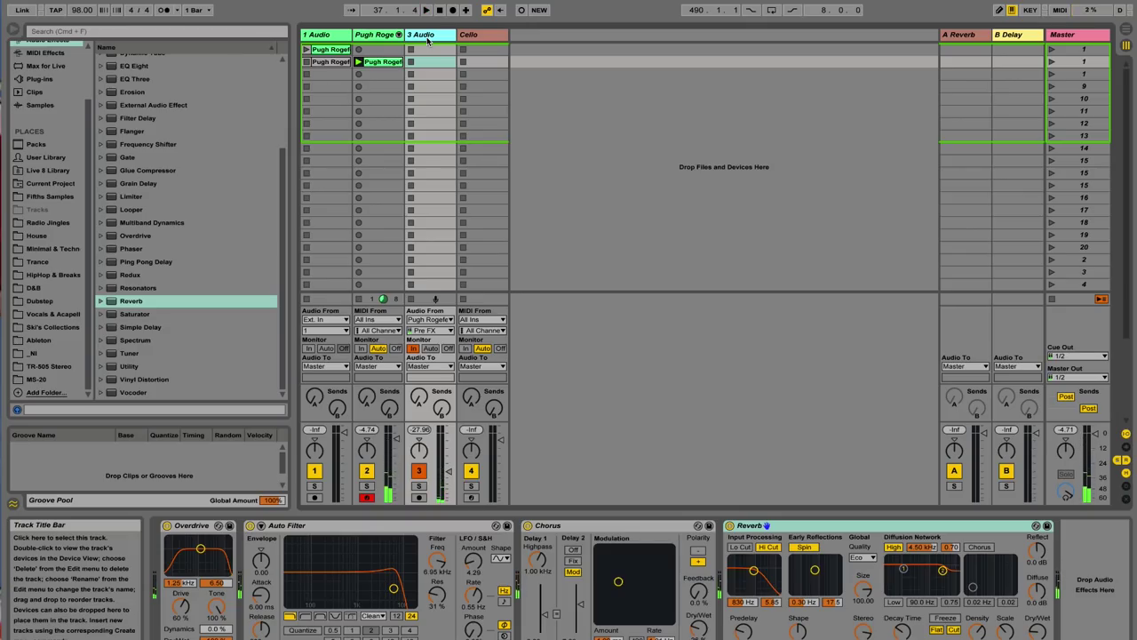
- Insert a MIDI track after the parallel audio track and load Simpler onto it
{"action": "key", "text": "super+shift+t"}
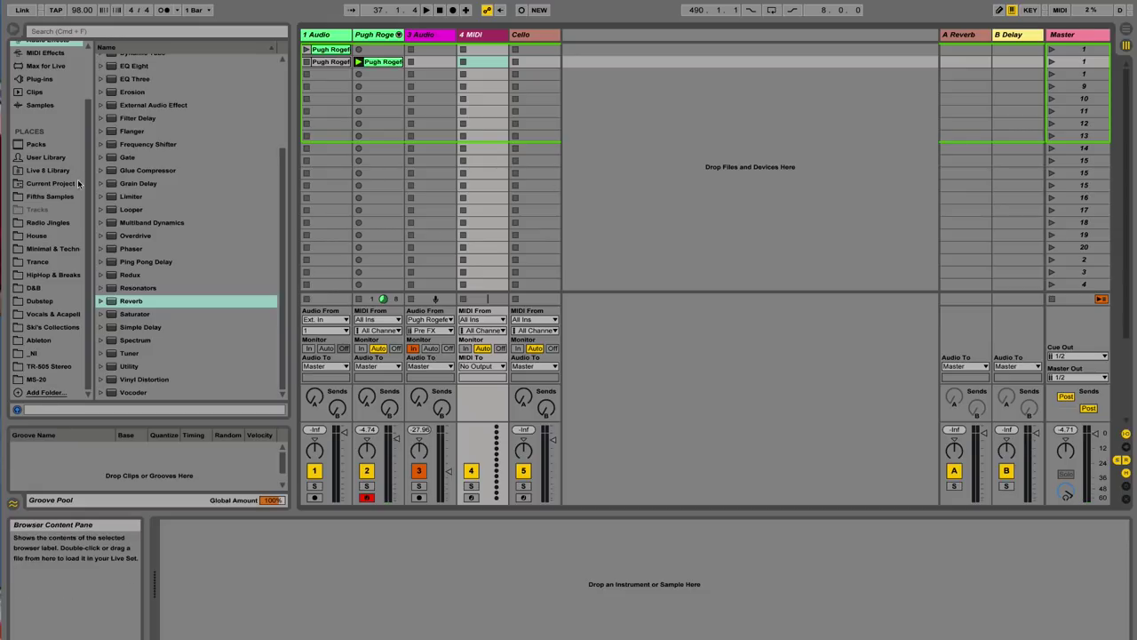
{"action": "scroll", "coordinate": [77, 181], "scroll_direction": "up", "scroll_amount": 3}
{"action": "left_click", "coordinate": [46, 86]}
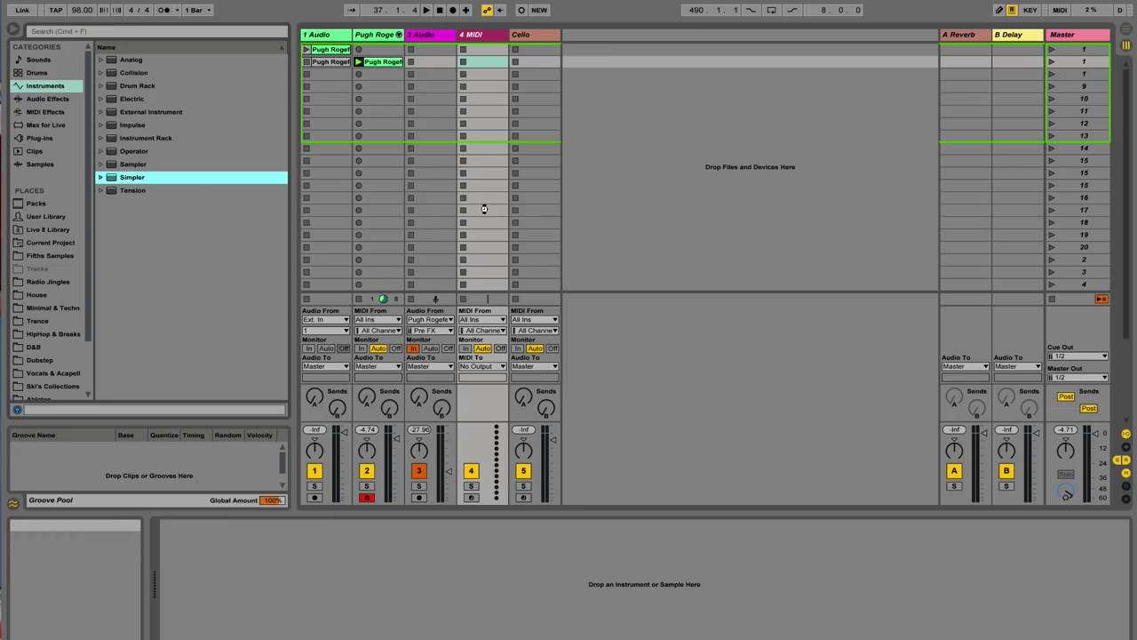
{"action": "left_click_drag", "start_coordinate": [484, 209], "coordinate": [485, 212]}
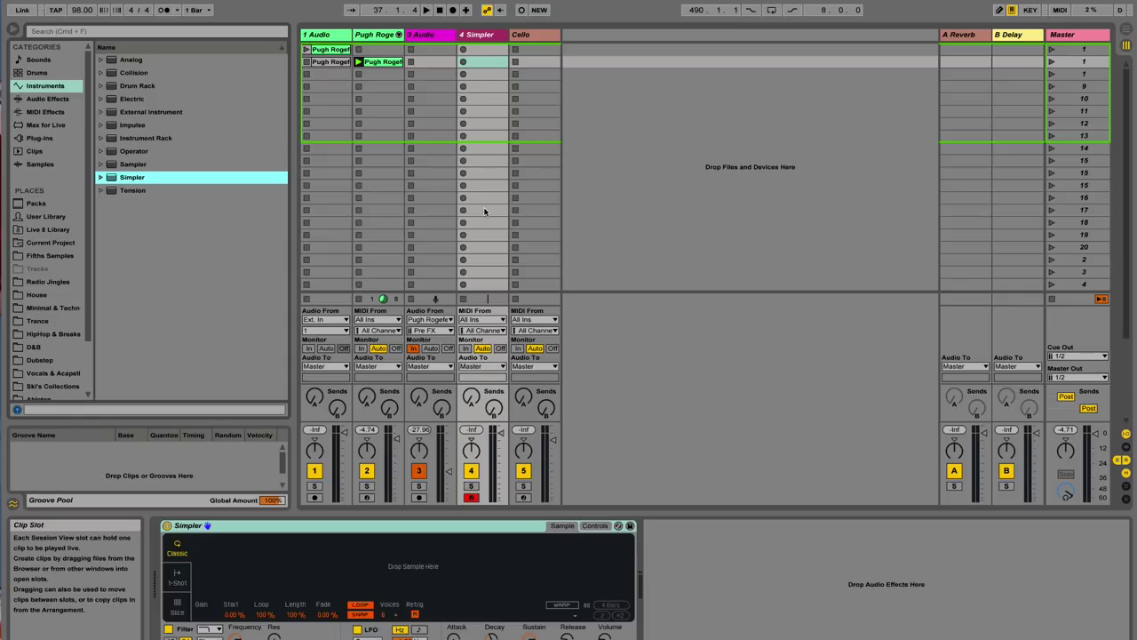
- Load Possibly Maybe.aiff from the current project's imported samples into Simpler and work on its waveform in the expanded display
{"action": "left_click", "coordinate": [44, 243]}
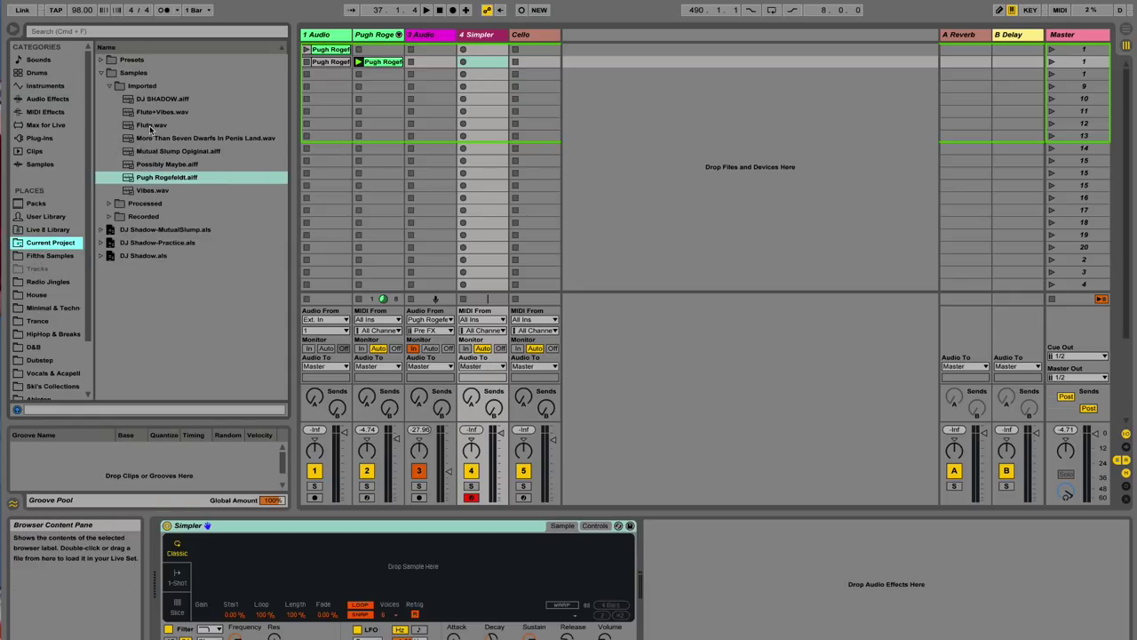
{"action": "left_click", "coordinate": [165, 169]}
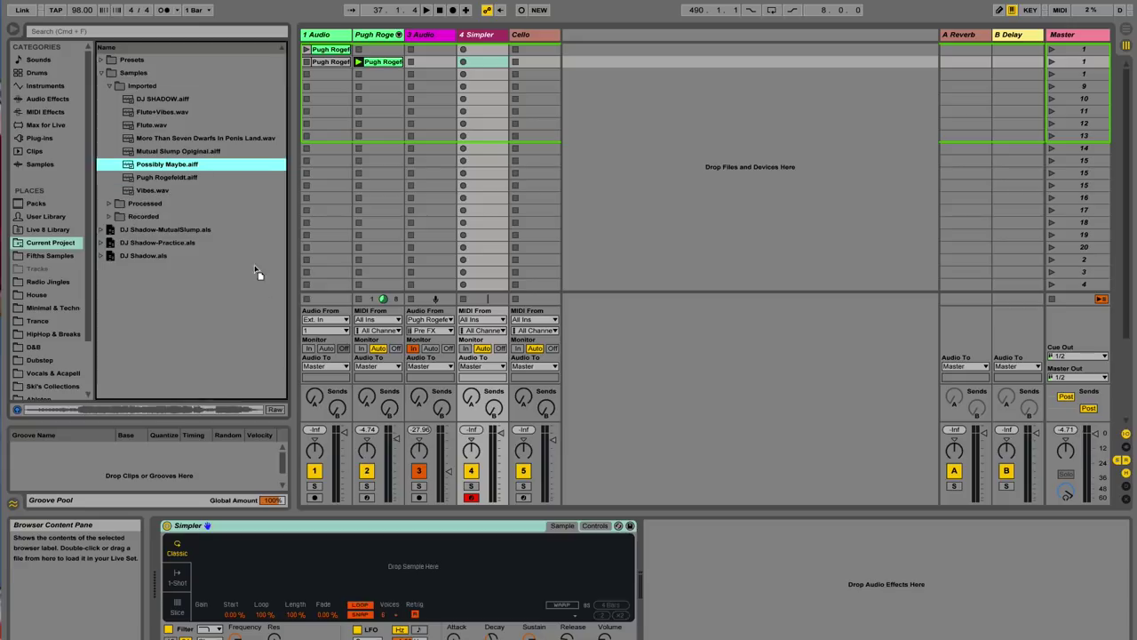
{"action": "left_click_drag", "start_coordinate": [357, 574], "coordinate": [358, 576]}
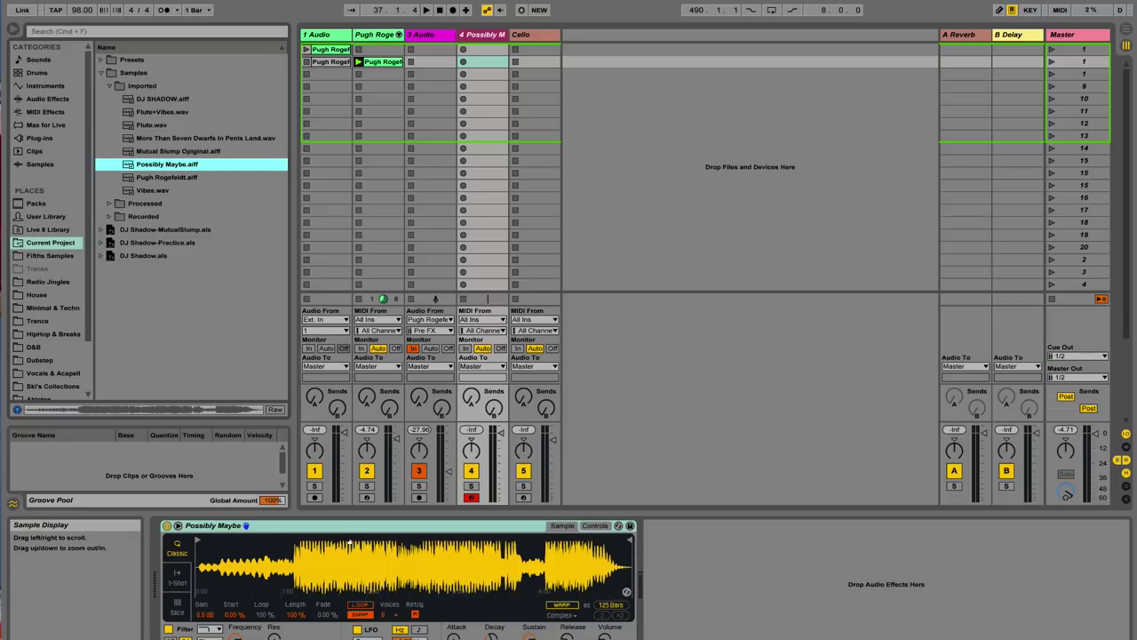
{"action": "left_click", "coordinate": [177, 525]}
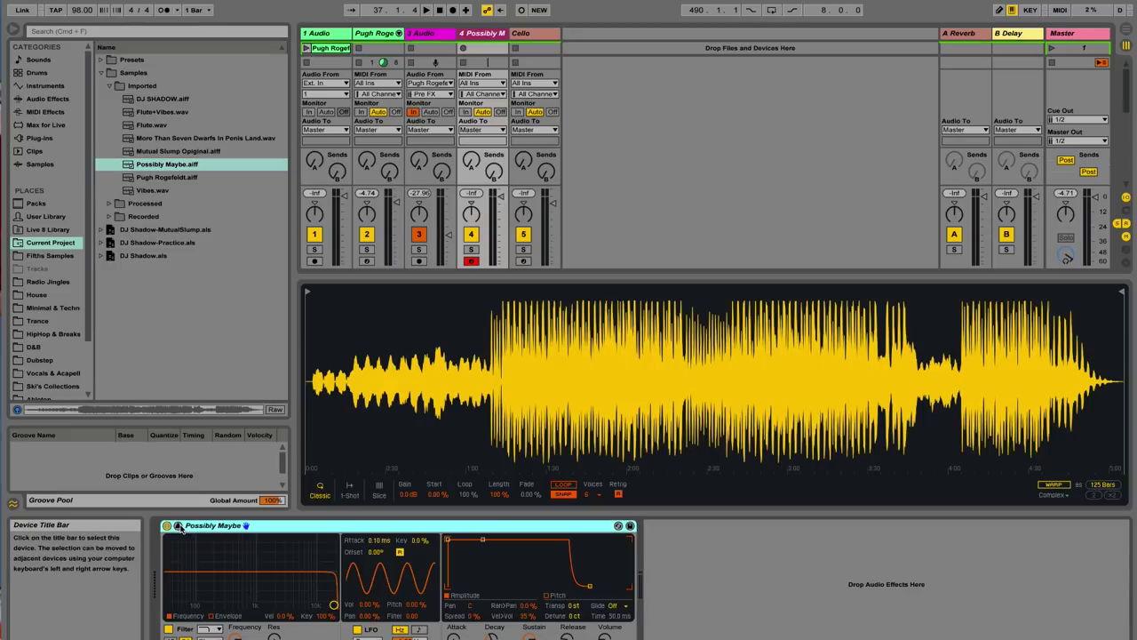
{"action": "left_click_drag", "start_coordinate": [426, 360], "coordinate": [629, 449]}
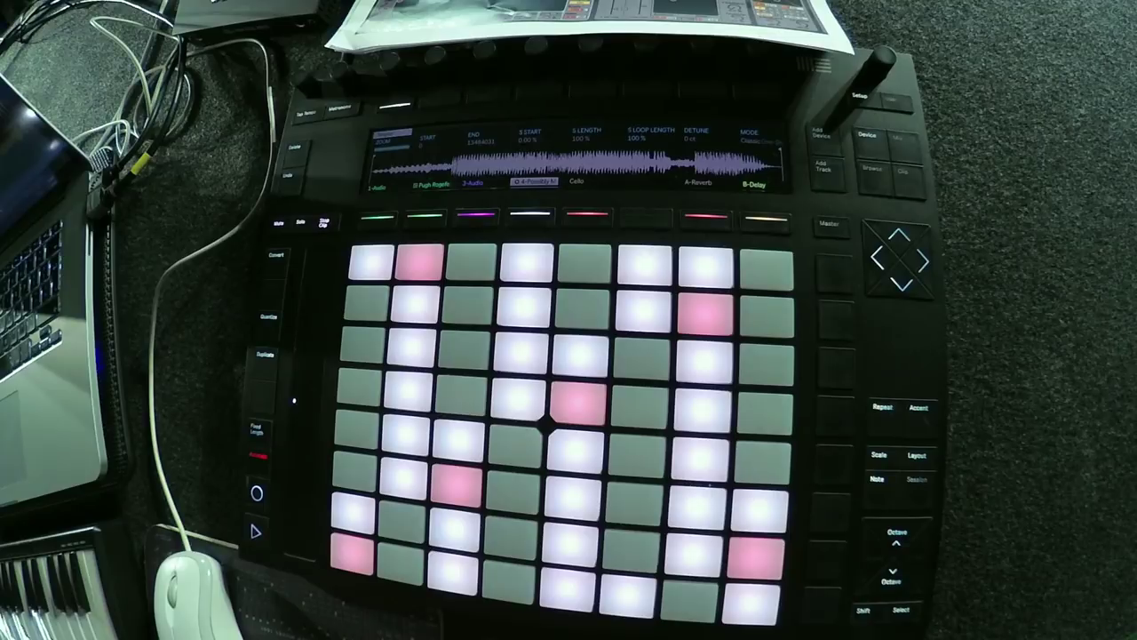
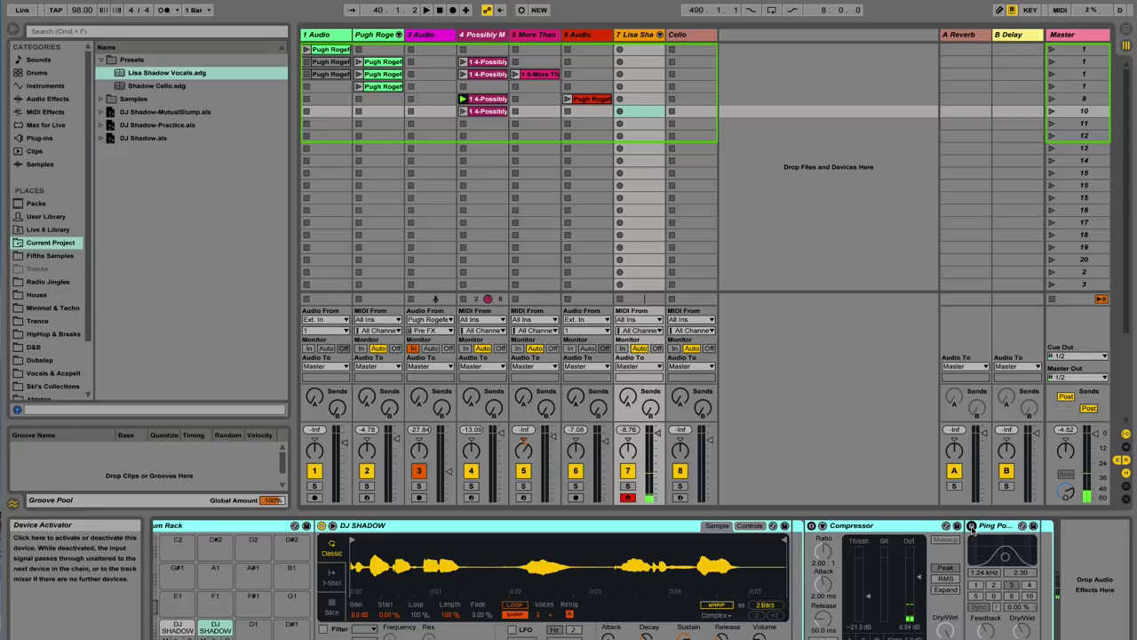
- Activate the Compressor and Ping Pong Delay on the Lisa Shadow Vocals track
{"action": "left_click", "coordinate": [810, 526]}
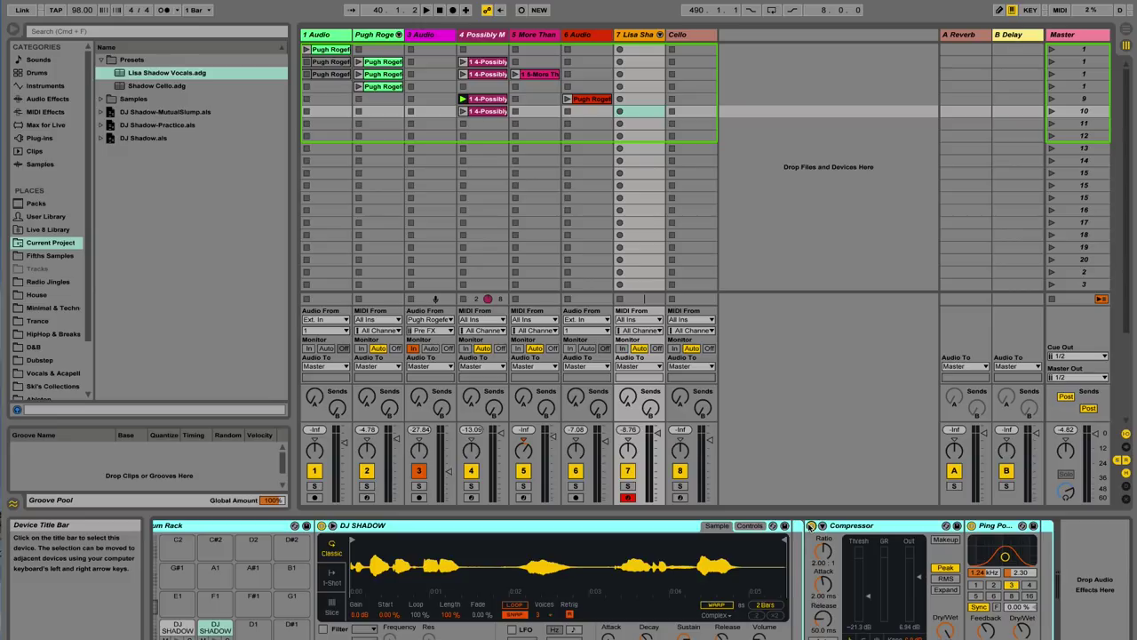
{"action": "left_click", "coordinate": [973, 528]}
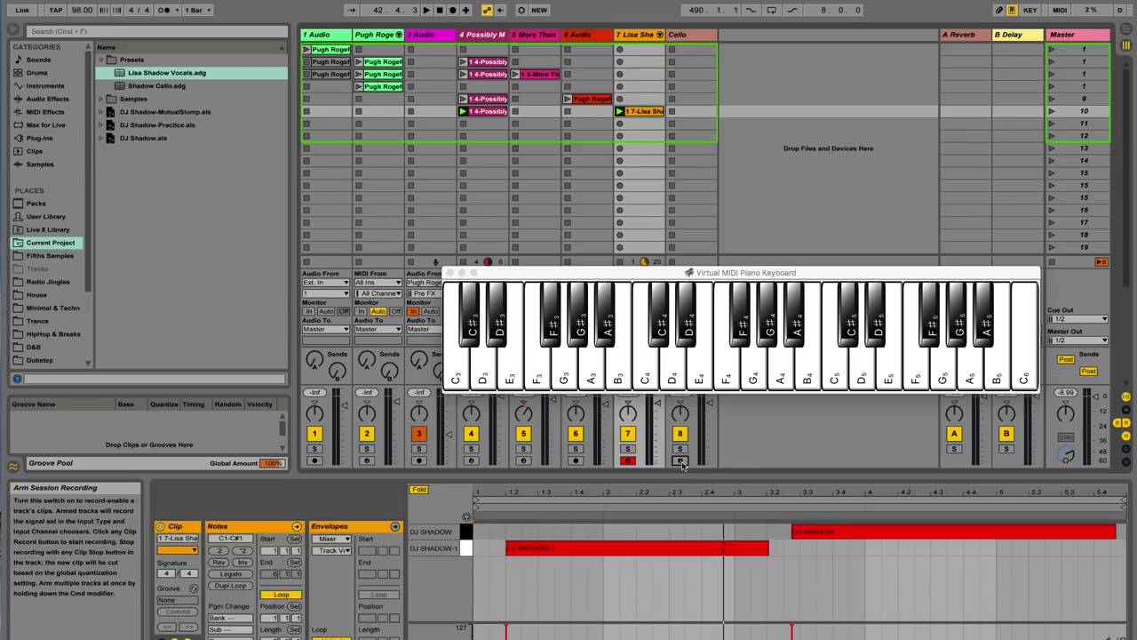
- Arm the Cello track, show its Shadow Cello rack, and record a clip into its slot in scene 10
{"action": "left_click", "coordinate": [679, 461]}
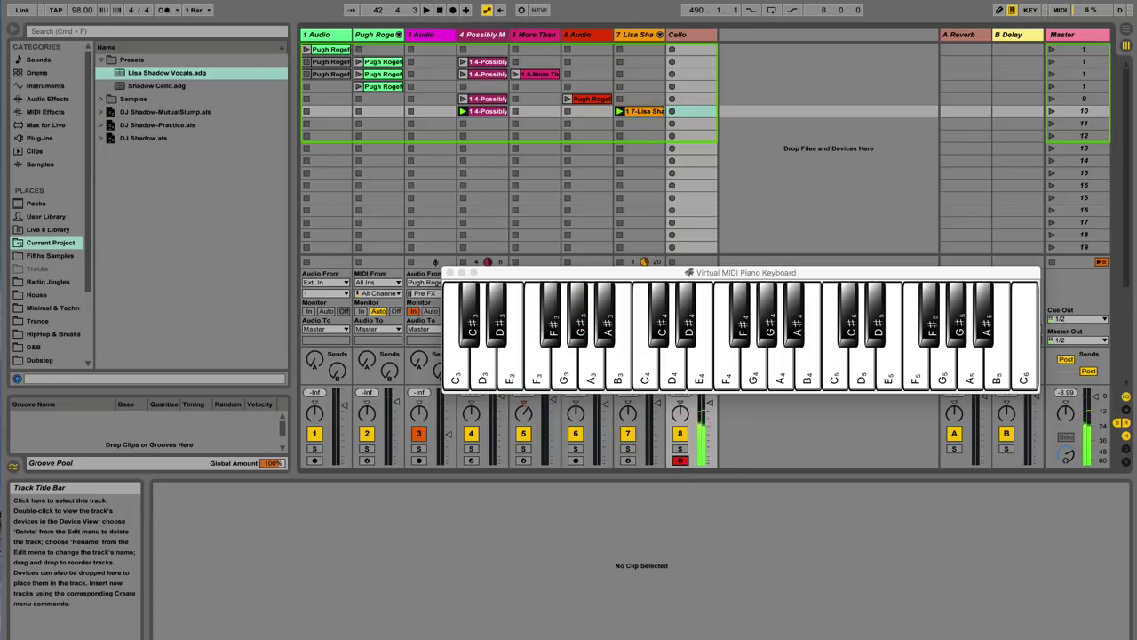
{"action": "double_click", "coordinate": [681, 34]}
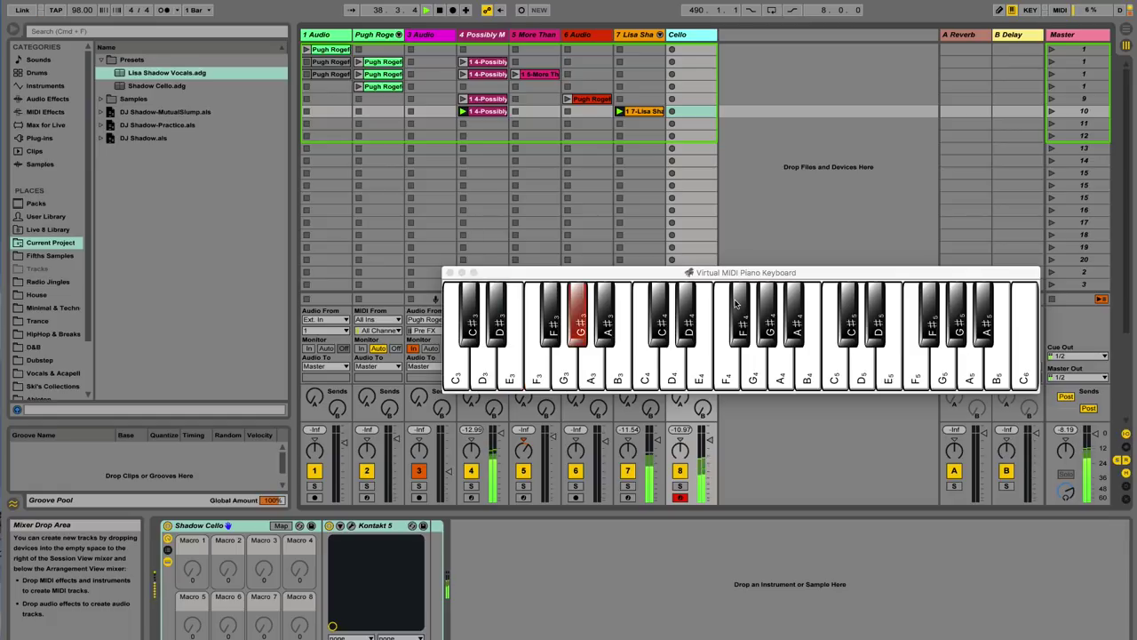
{"action": "key", "text": "Return"}
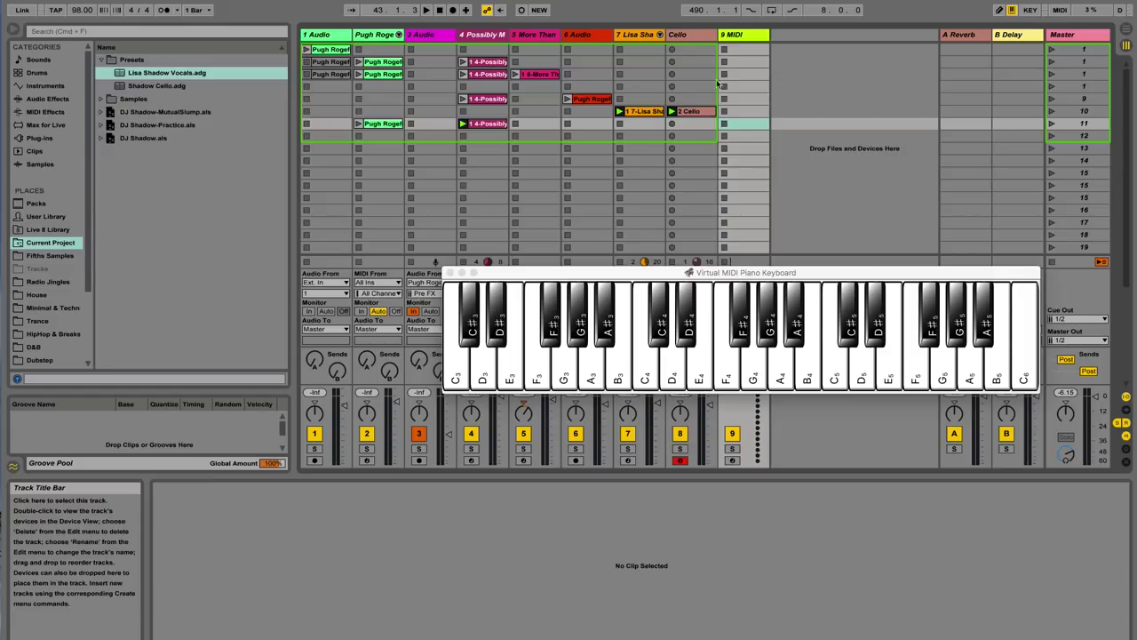
- Move the virtual piano keyboard below the track routing section and load Simpler onto the empty MIDI track 9
{"action": "left_click", "coordinate": [560, 274]}
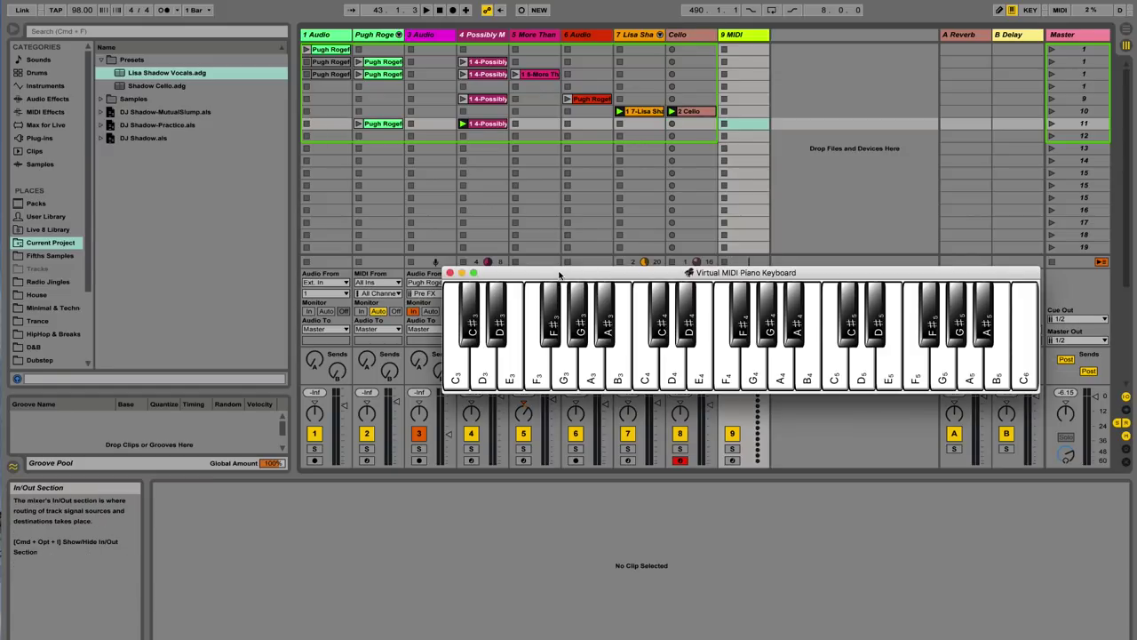
{"action": "left_click_drag", "start_coordinate": [560, 274], "coordinate": [362, 455]}
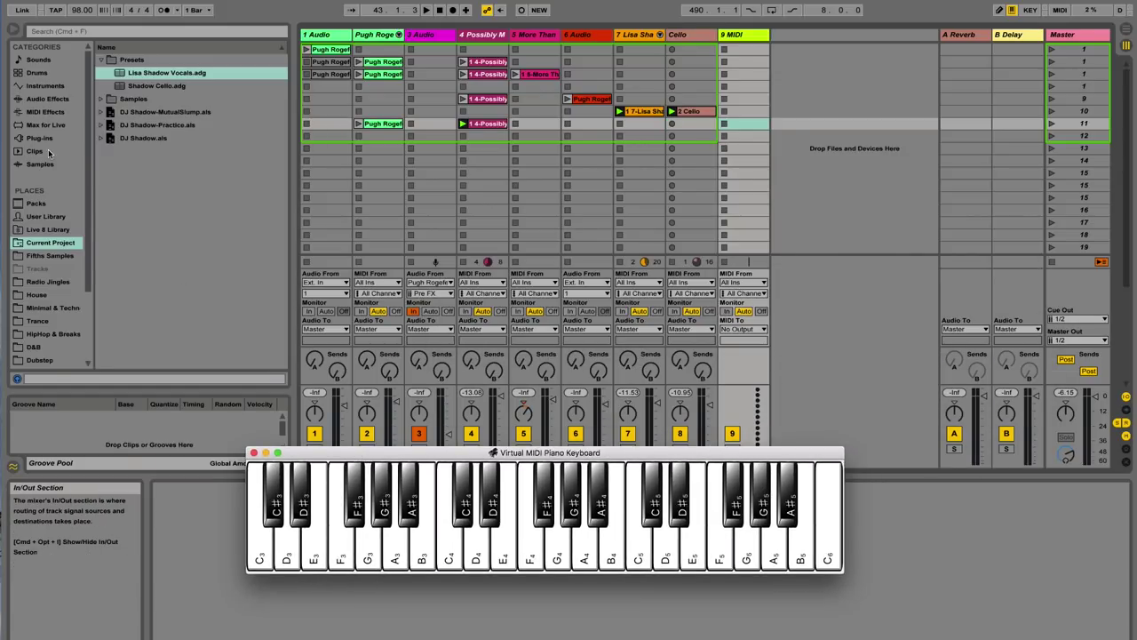
{"action": "left_click", "coordinate": [44, 85]}
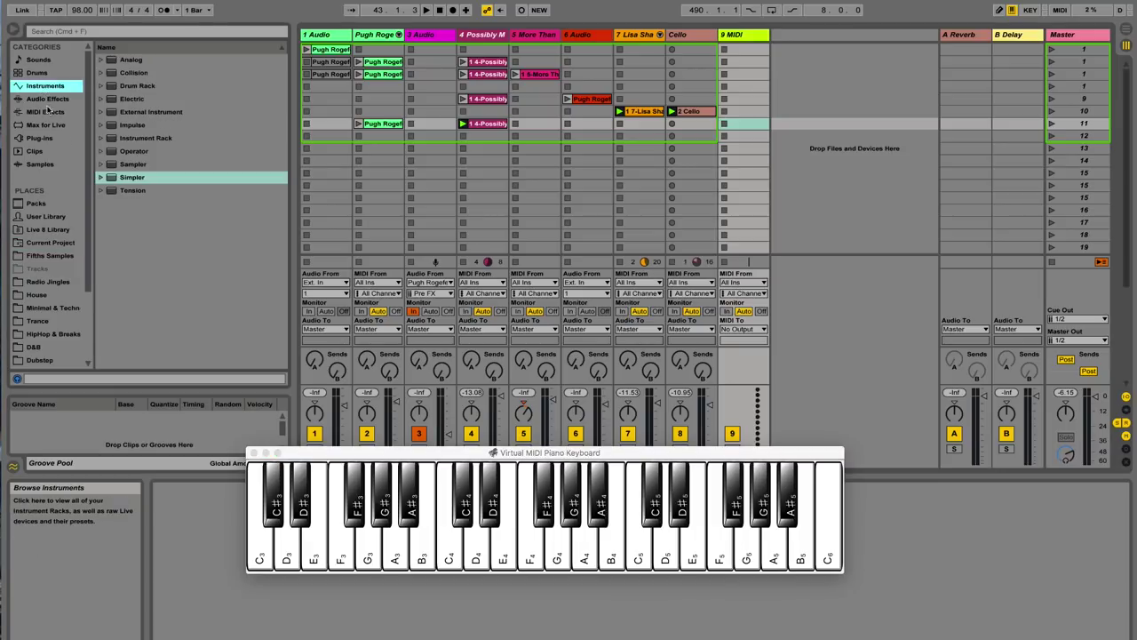
{"action": "double_click", "coordinate": [111, 182]}
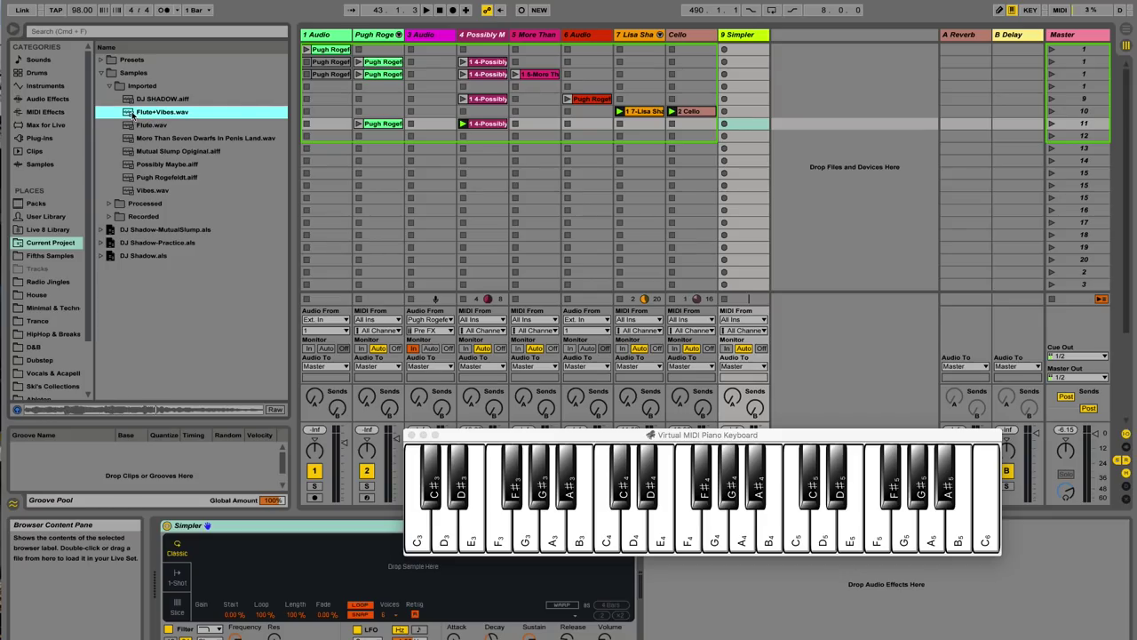
- Load Flute+Vibes.wav into track 9's Simpler and move the virtual piano keyboard clear of that track's volume fader
{"action": "left_click_drag", "start_coordinate": [130, 112], "coordinate": [283, 561]}
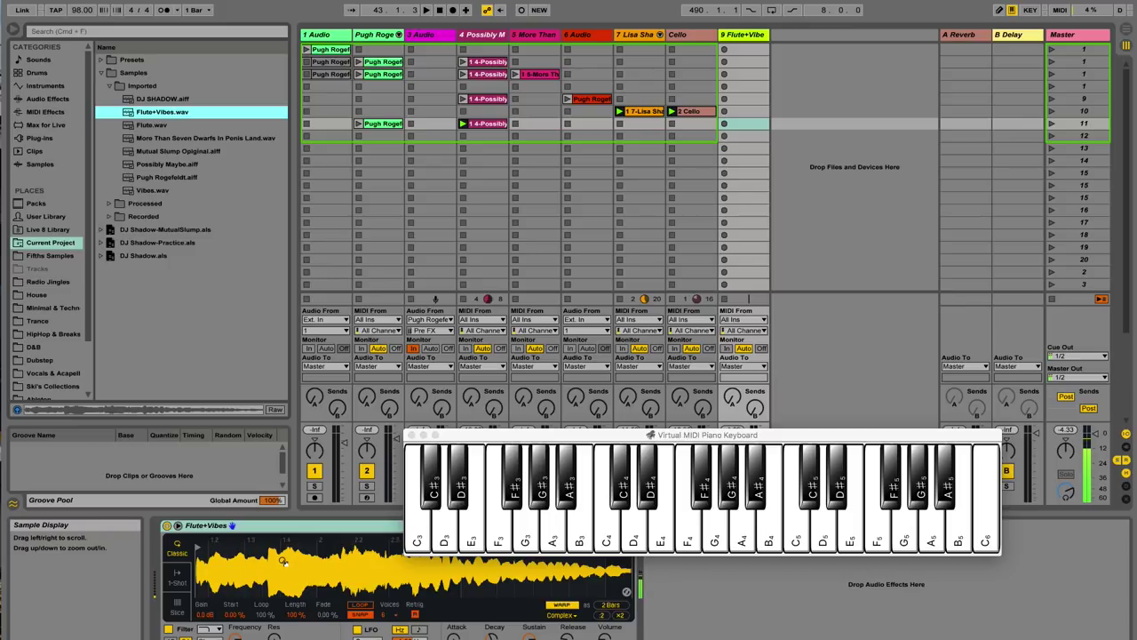
{"action": "left_click_drag", "start_coordinate": [641, 438], "coordinate": [347, 318]}
{"action": "left_click", "coordinate": [761, 436]}
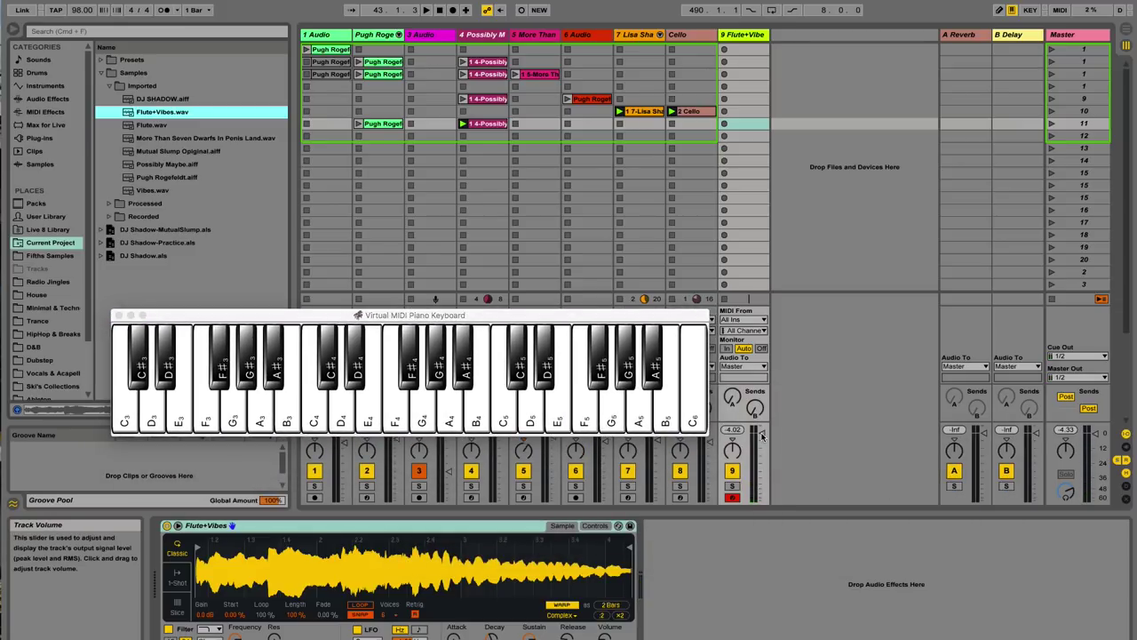